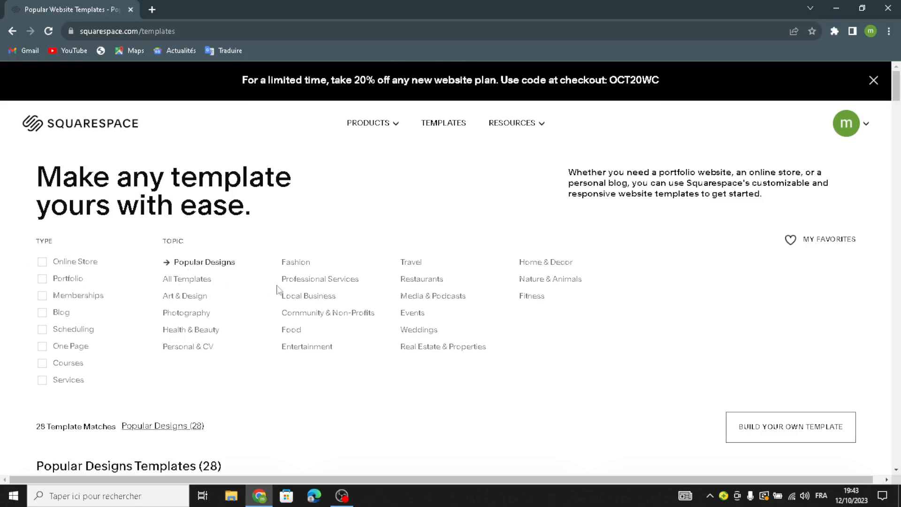
- Show all templates and filter them by the Services and Online Store types
{"action": "left_click", "coordinate": [194, 282]}
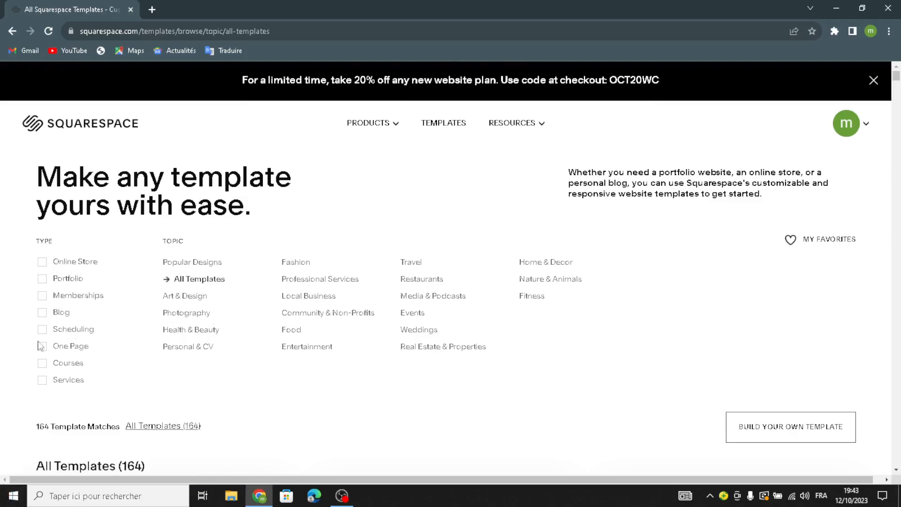
{"action": "left_click", "coordinate": [43, 382]}
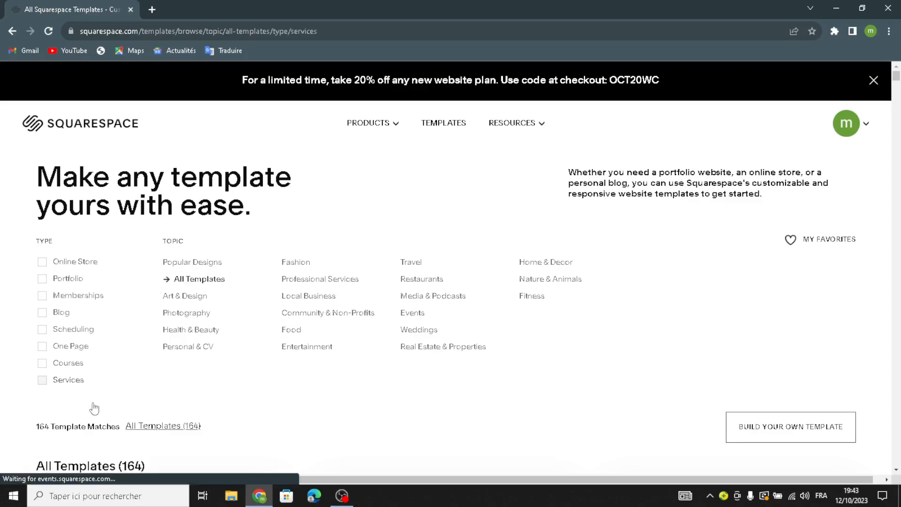
{"action": "left_click", "coordinate": [45, 264]}
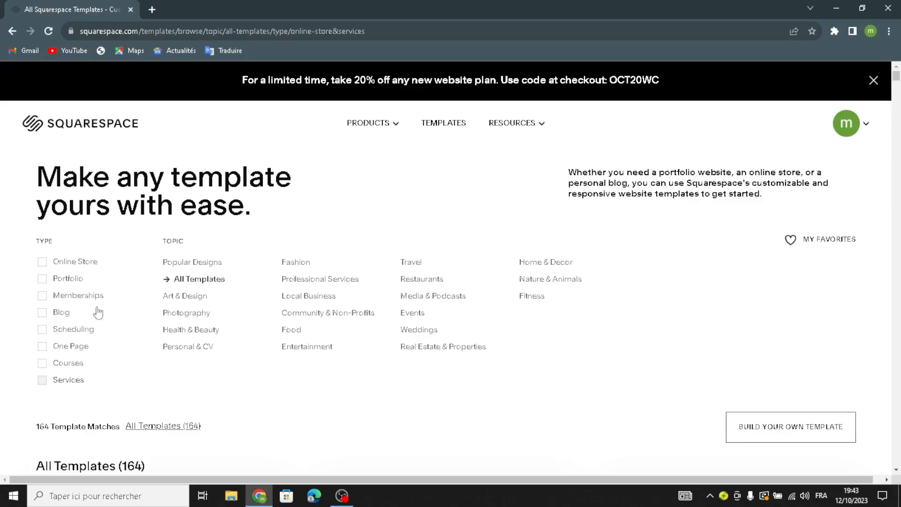
- Start building a custom template from the template gallery and set the site title to SonicForge
{"action": "scroll", "coordinate": [358, 424], "scroll_direction": "down", "scroll_amount": 6}
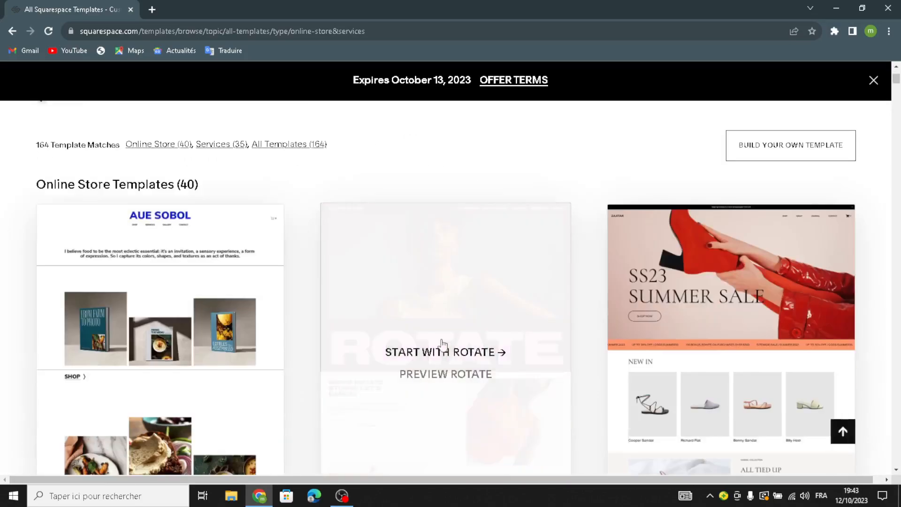
{"action": "scroll", "coordinate": [331, 388], "scroll_direction": "down", "scroll_amount": 10}
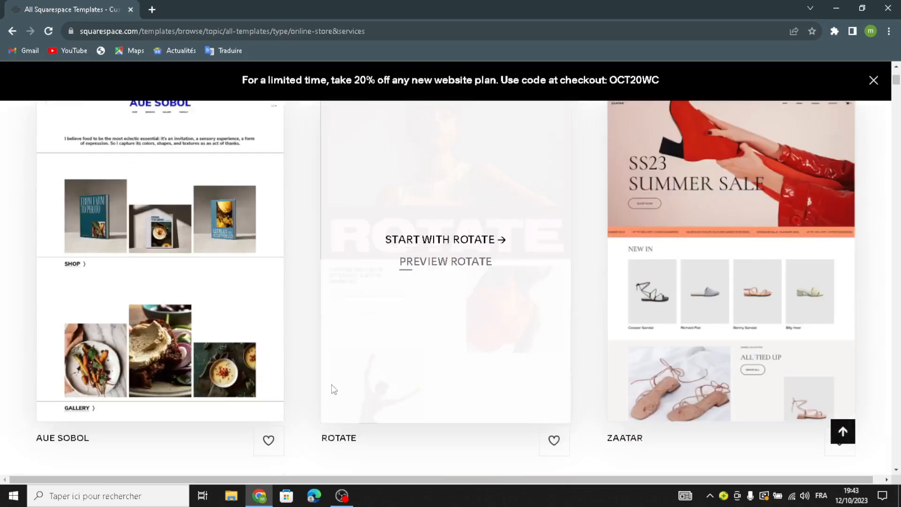
{"action": "scroll", "coordinate": [139, 308], "scroll_direction": "up", "scroll_amount": 6}
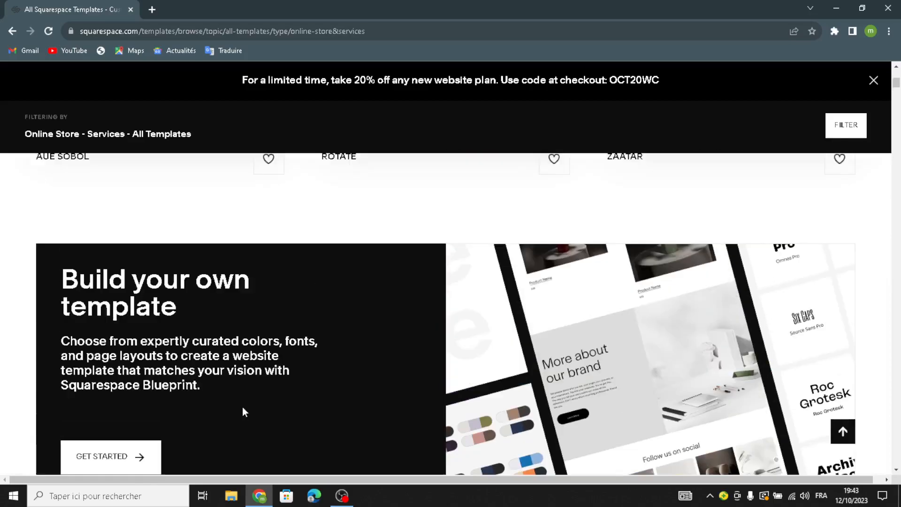
{"action": "scroll", "coordinate": [160, 315], "scroll_direction": "down", "scroll_amount": 1}
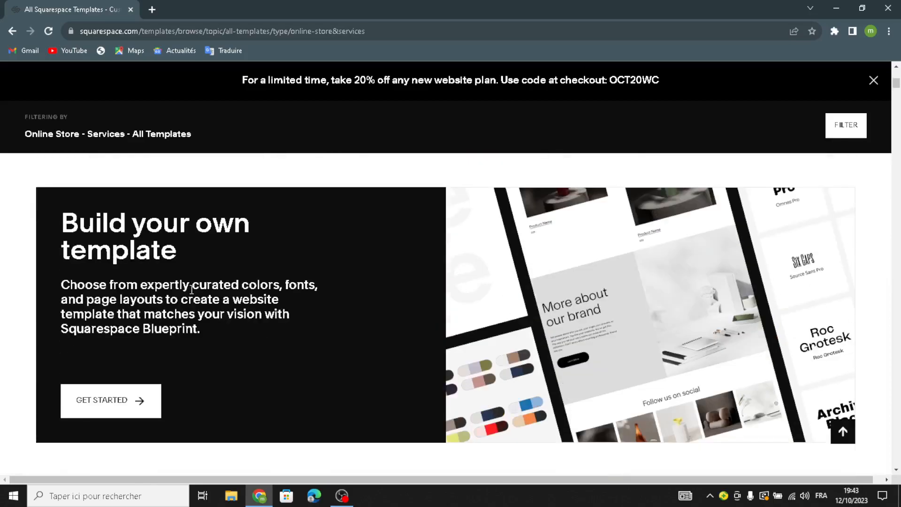
{"action": "left_click", "coordinate": [97, 402]}
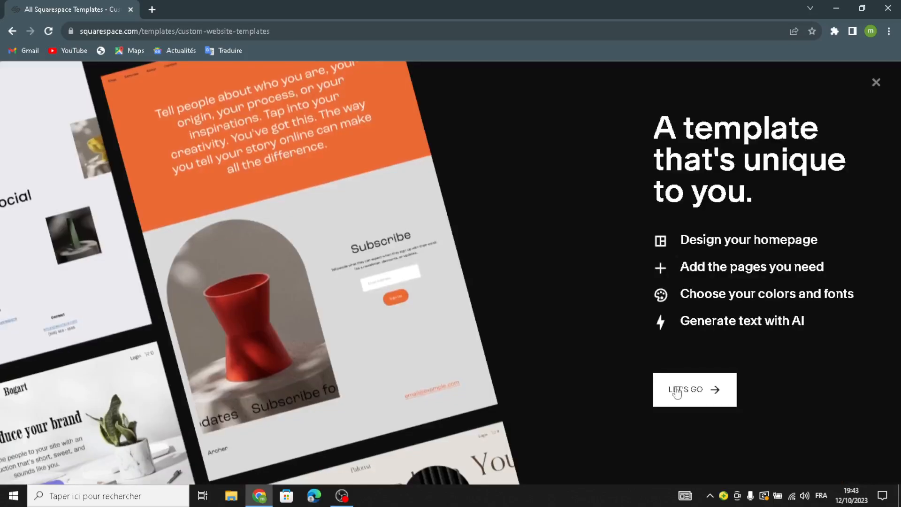
{"action": "left_click", "coordinate": [676, 392]}
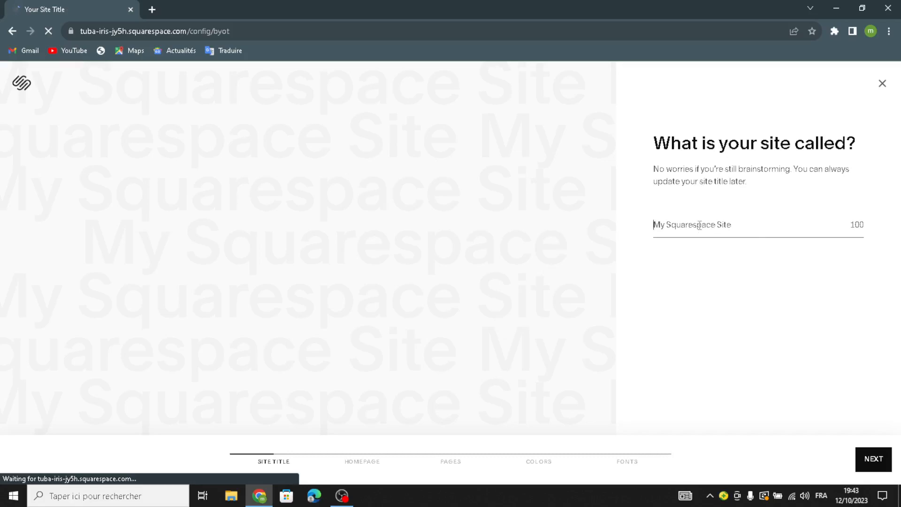
{"action": "type", "text": "SonicForge"}
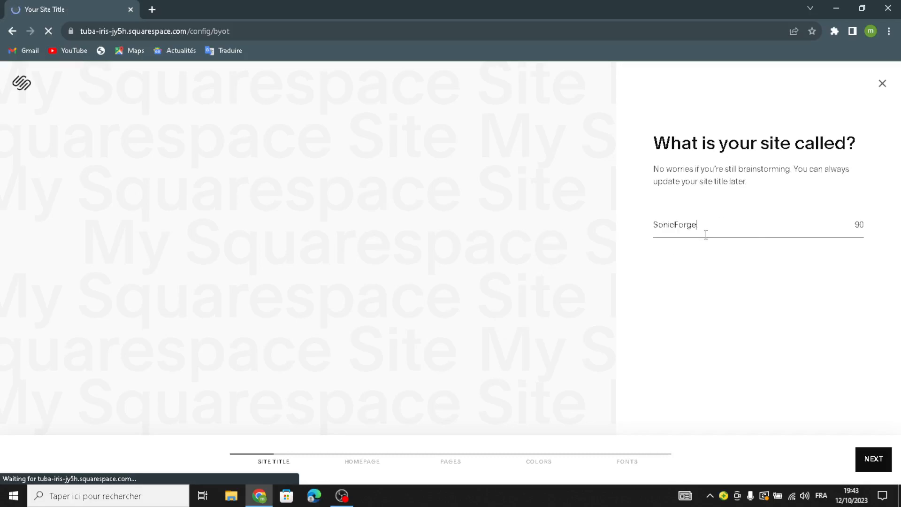
{"action": "left_click", "coordinate": [875, 459]}
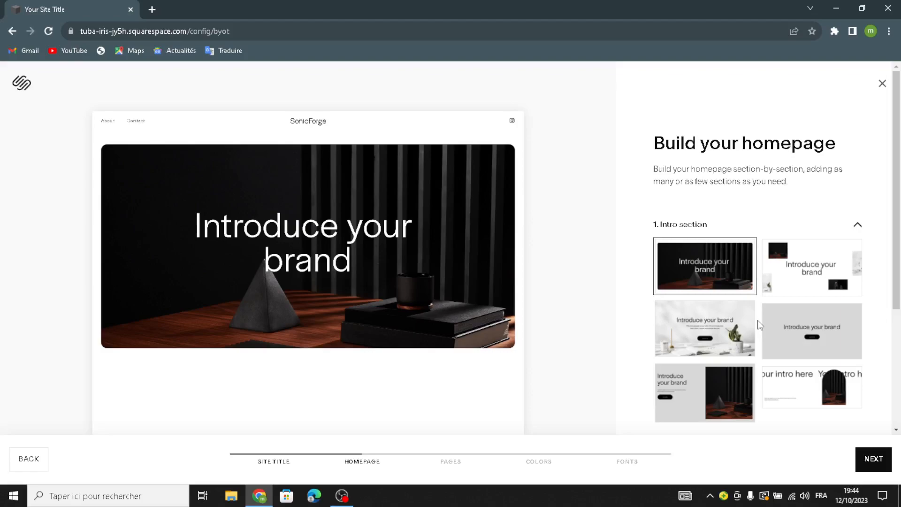
- Choose the plain grey intro layout with a button and the "Shop our product" arched-image products layout for the homepage
{"action": "left_click", "coordinate": [821, 321]}
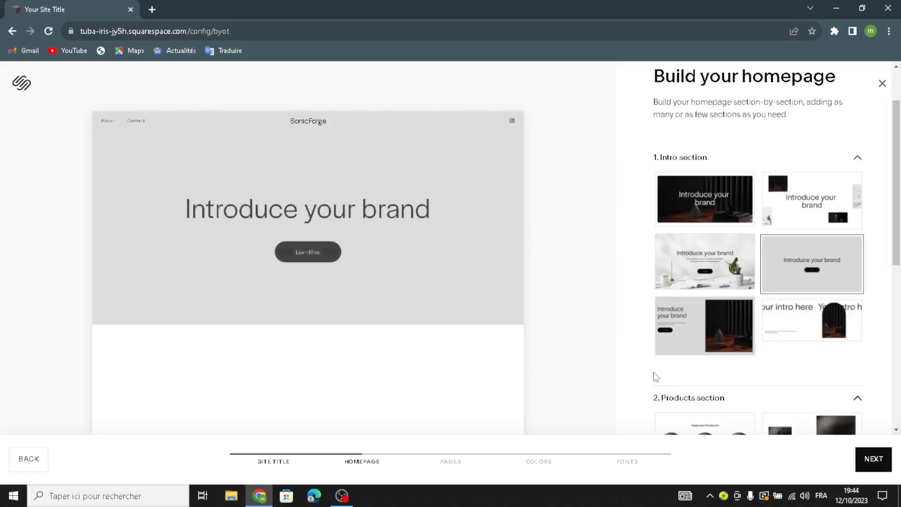
{"action": "scroll", "coordinate": [666, 366], "scroll_direction": "down", "scroll_amount": 5}
{"action": "left_click", "coordinate": [701, 337]}
{"action": "scroll", "coordinate": [778, 374], "scroll_direction": "down", "scroll_amount": 7}
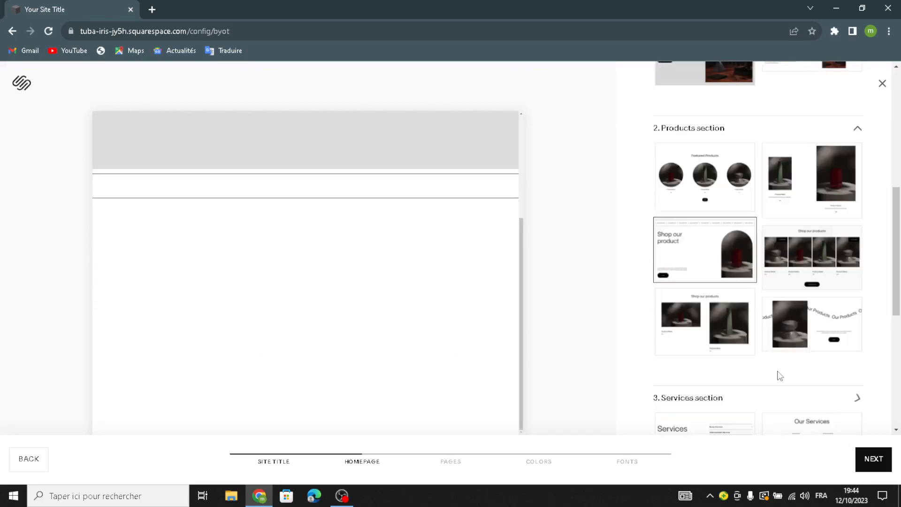
- Add the expandable-list services layout and the grey text-only about layout to the homepage
{"action": "left_click", "coordinate": [682, 216]}
{"action": "scroll", "coordinate": [706, 301], "scroll_direction": "down", "scroll_amount": 5}
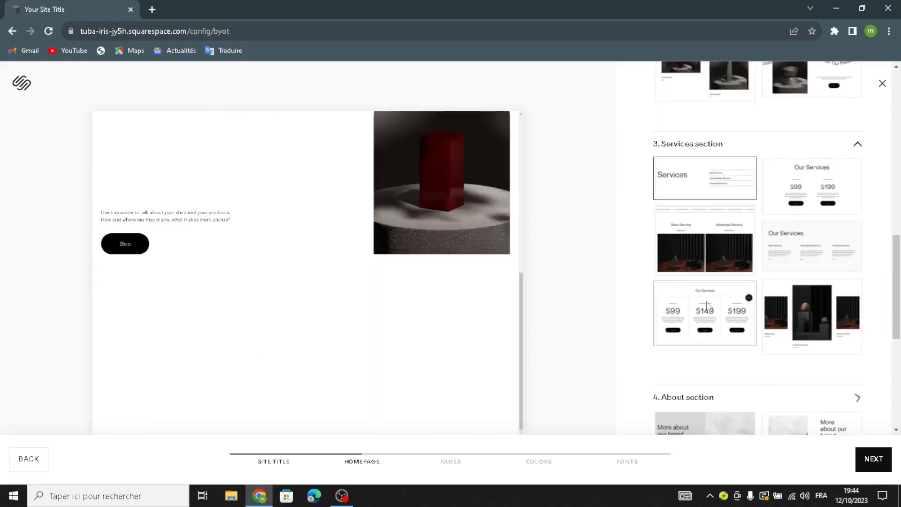
{"action": "left_click", "coordinate": [718, 356]}
{"action": "scroll", "coordinate": [725, 360], "scroll_direction": "down", "scroll_amount": 5}
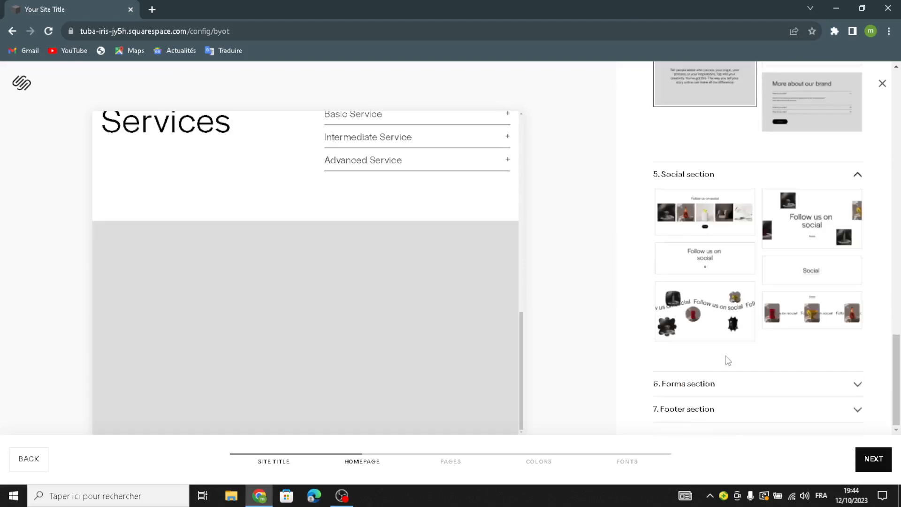
- Complete the homepage with the simple "Follow us on social" section, the Contact Us form with image, and the Location, Hours and Contact footer
{"action": "left_click", "coordinate": [683, 259]}
{"action": "scroll", "coordinate": [699, 270], "scroll_direction": "down", "scroll_amount": 5}
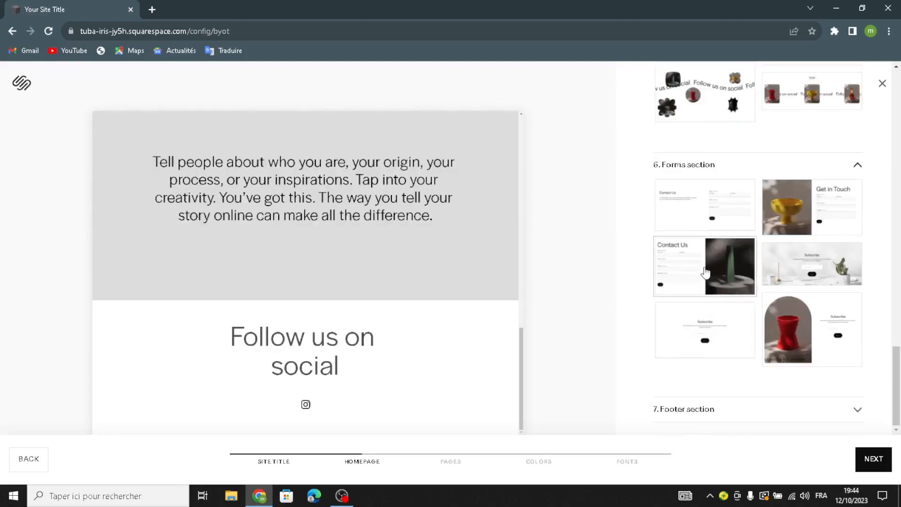
{"action": "left_click", "coordinate": [717, 288]}
{"action": "scroll", "coordinate": [714, 312], "scroll_direction": "down", "scroll_amount": 3}
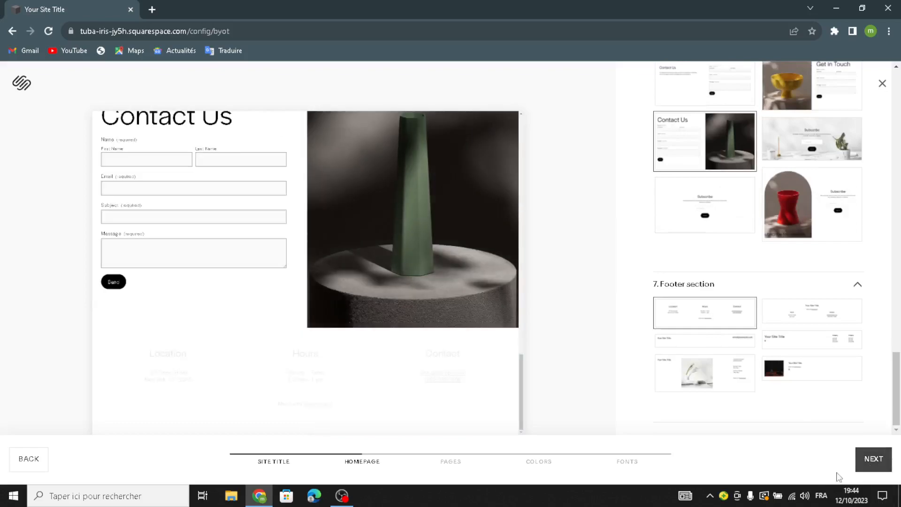
{"action": "left_click", "coordinate": [873, 458]}
- Add the Shop and Services pages to the site and continue to the color palettes
{"action": "left_click", "coordinate": [669, 298]}
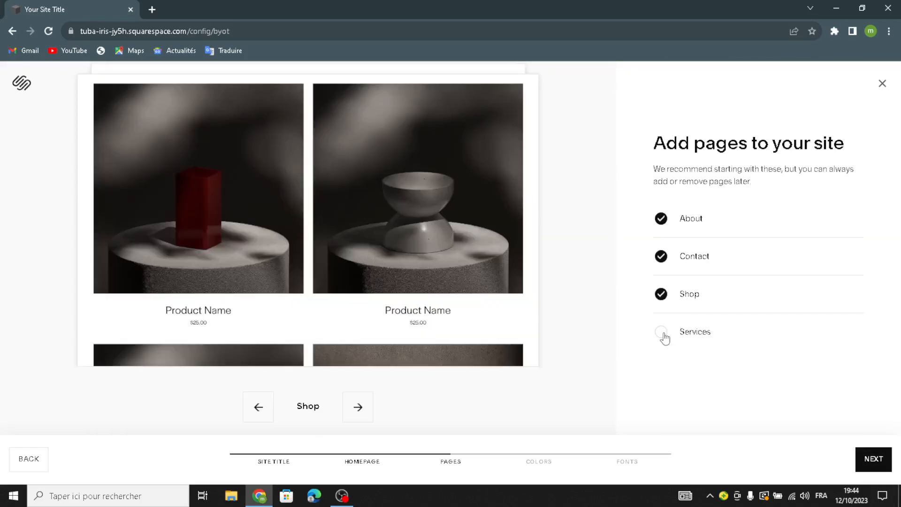
{"action": "left_click", "coordinate": [663, 333]}
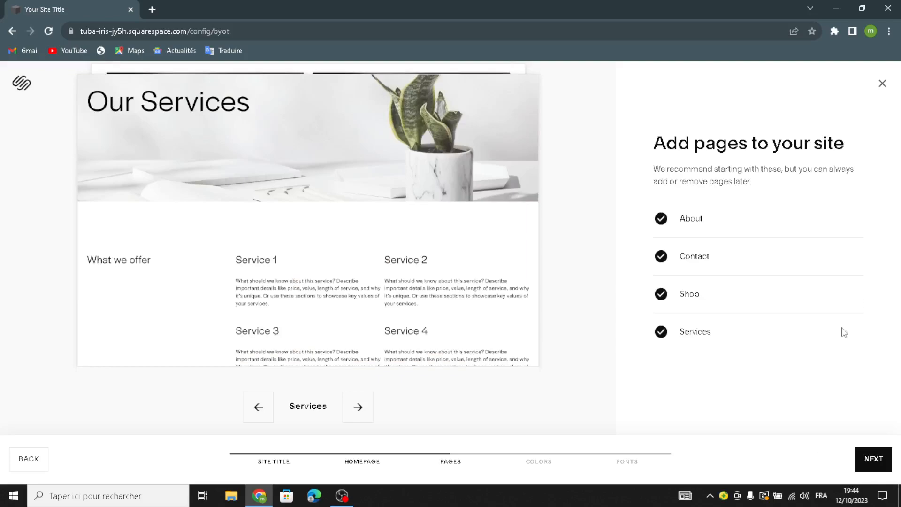
{"action": "left_click", "coordinate": [872, 457]}
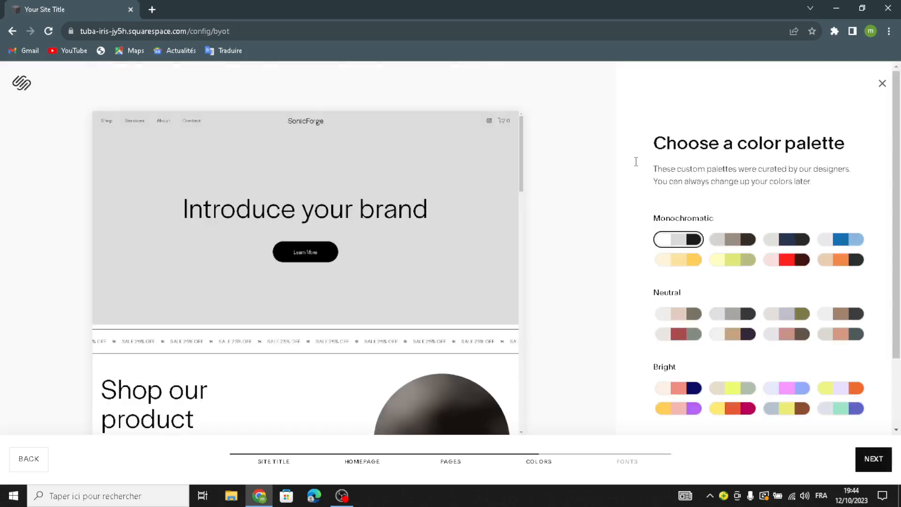
- Apply the neutral off-white, tan and dark purple color palette and the Omnes Pro font pairing
{"action": "left_click", "coordinate": [737, 344]}
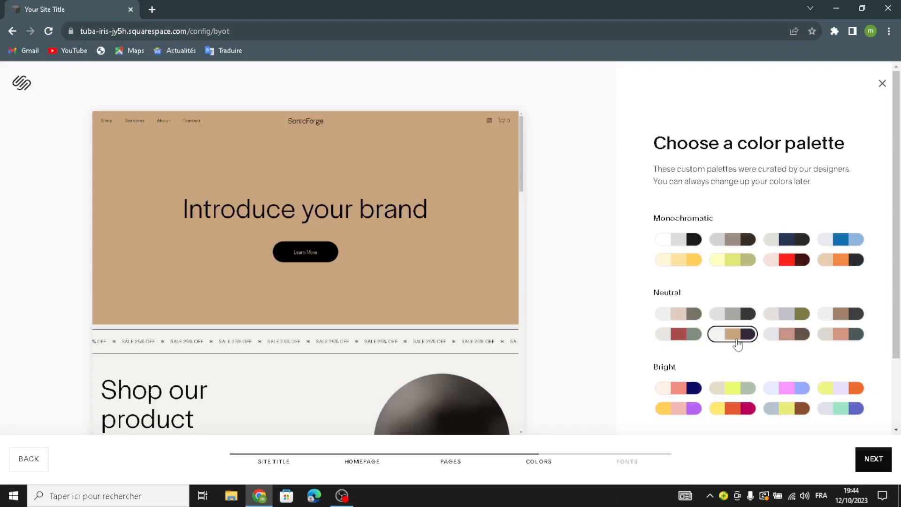
{"action": "left_click", "coordinate": [865, 455]}
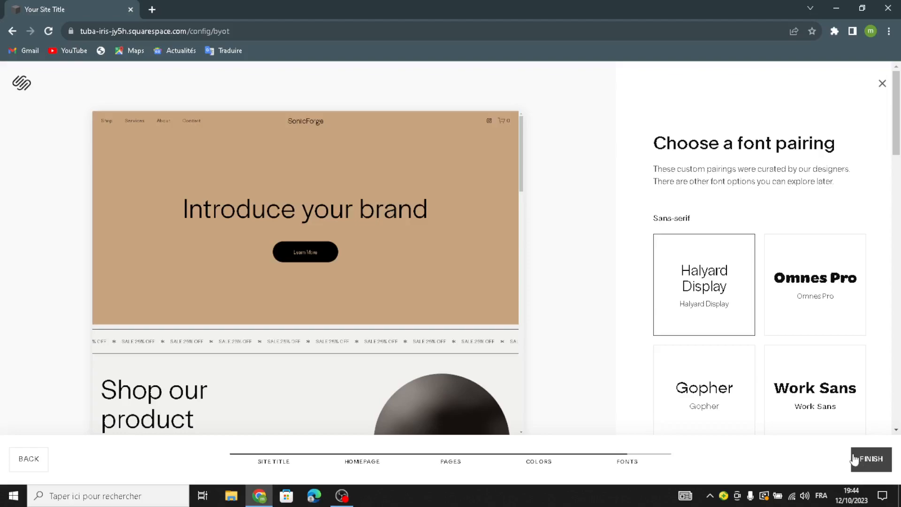
{"action": "left_click", "coordinate": [815, 304]}
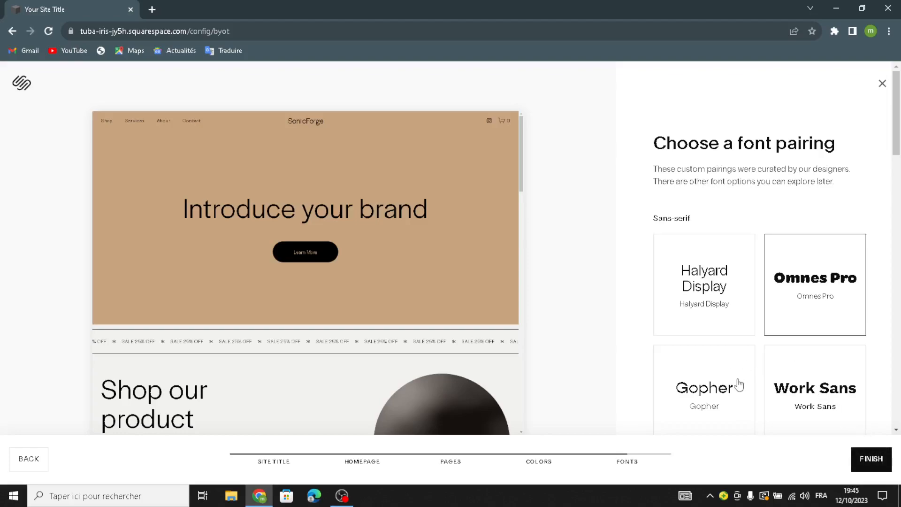
{"action": "scroll", "coordinate": [738, 382], "scroll_direction": "down", "scroll_amount": 6}
{"action": "scroll", "coordinate": [803, 314], "scroll_direction": "up", "scroll_amount": 3}
{"action": "scroll", "coordinate": [814, 294], "scroll_direction": "up", "scroll_amount": 3}
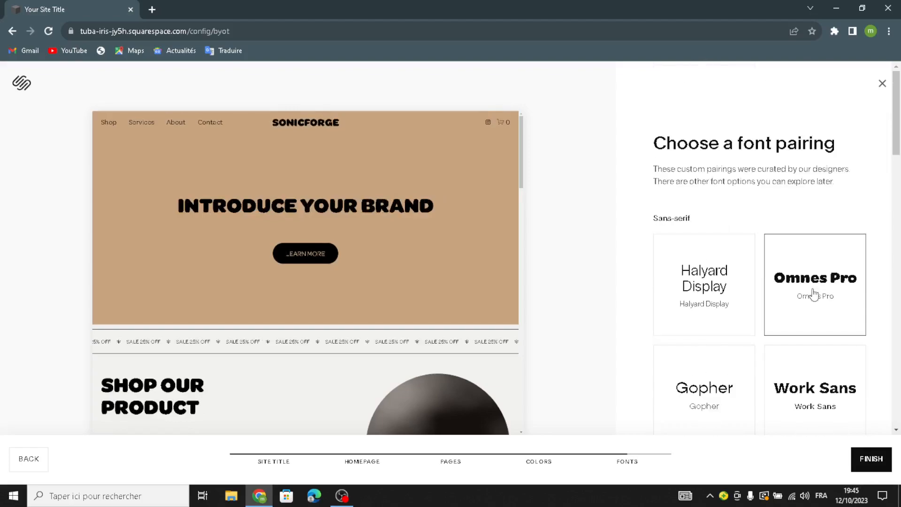
- Finish the template without AI-written text and open the home page for editing
{"action": "left_click", "coordinate": [870, 469]}
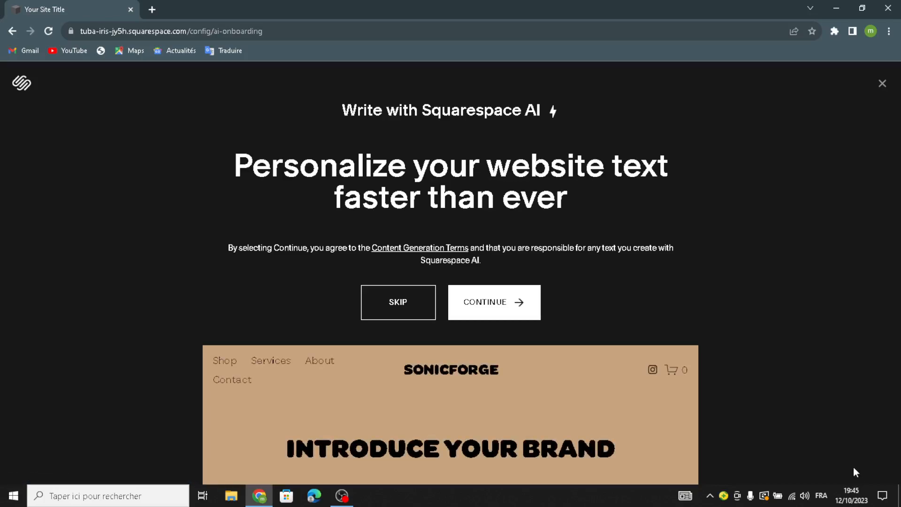
{"action": "left_click", "coordinate": [422, 311]}
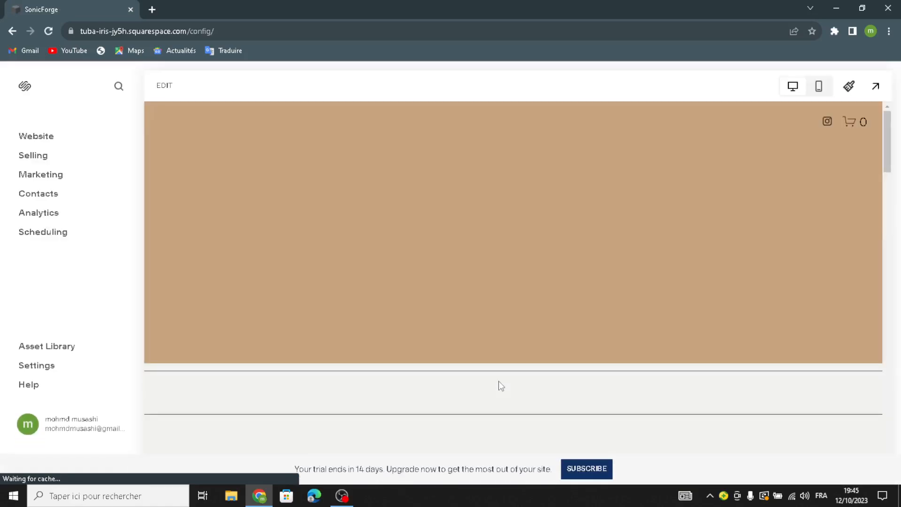
{"action": "left_click", "coordinate": [165, 92]}
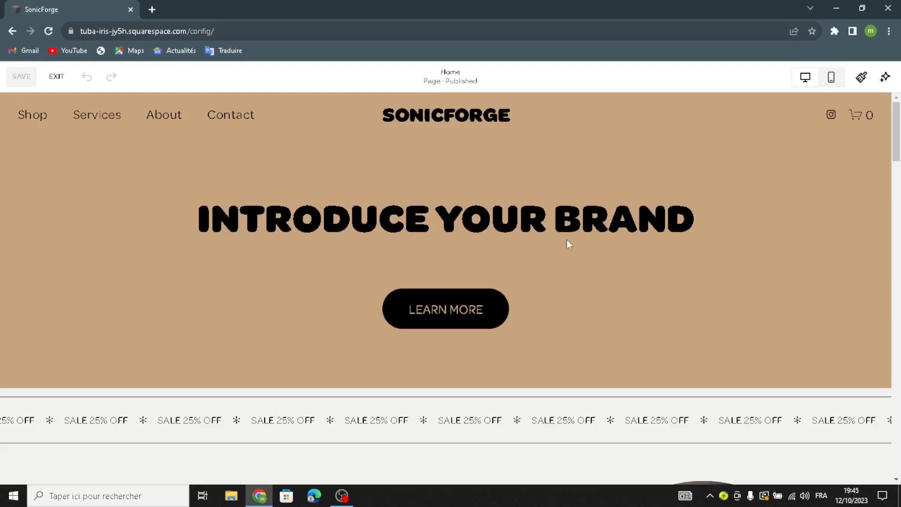
- Replace the hero heading "INTRODUCE YOUR BRAND" with "WELCOME TO OUR SITE FOR DIGITAL MUSIC AND SOUND EFFECTS"
{"action": "left_click", "coordinate": [686, 226]}
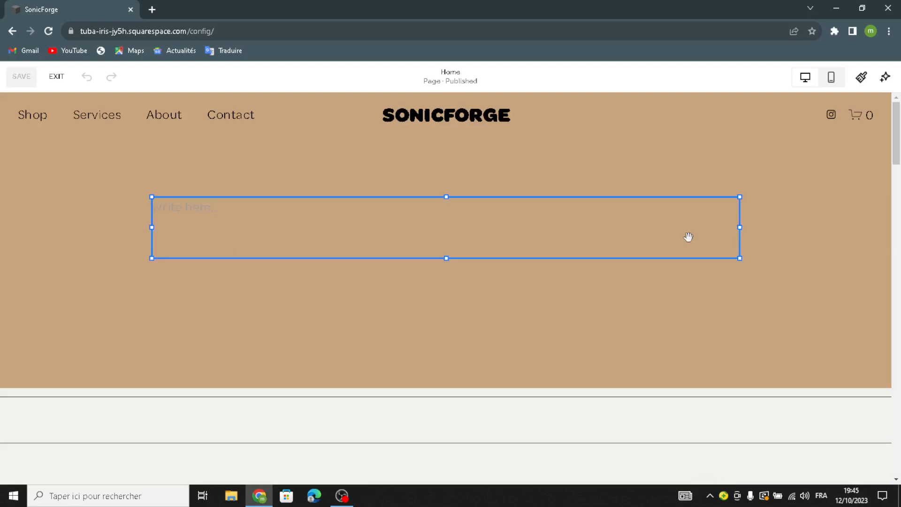
{"action": "left_click", "coordinate": [703, 216]}
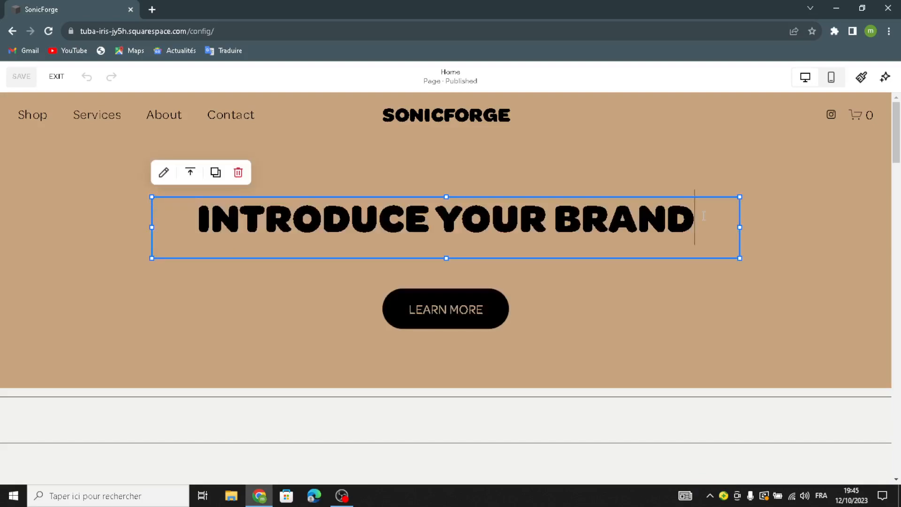
{"action": "left_click_drag", "start_coordinate": [627, 222], "coordinate": [173, 254]}
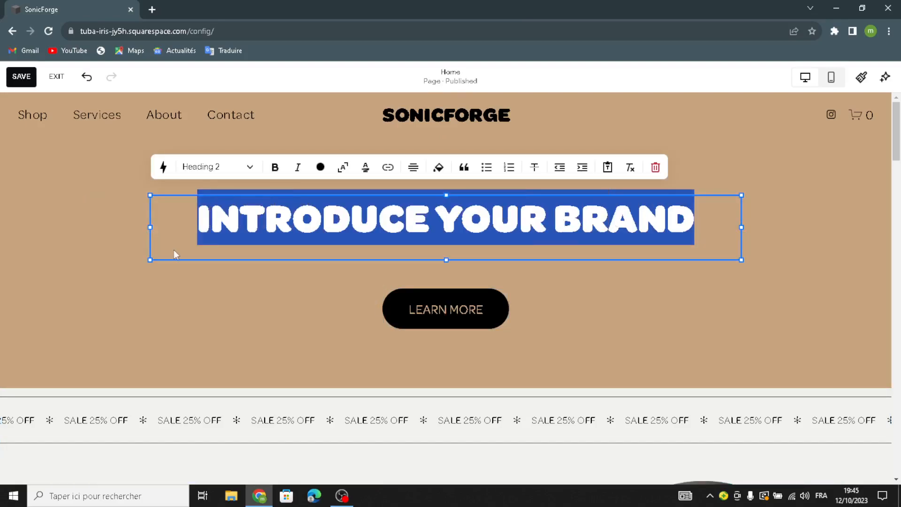
{"action": "type", "text": "WEL"}
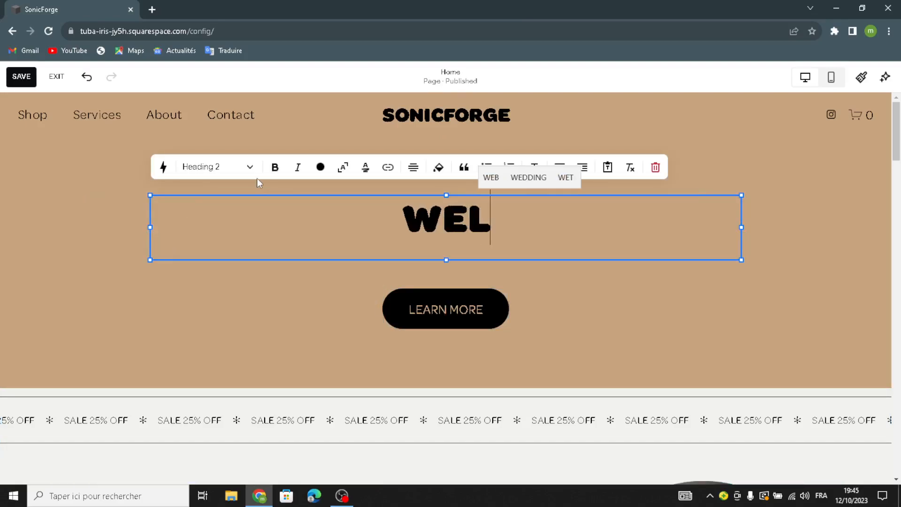
{"action": "type", "text": "COME "}
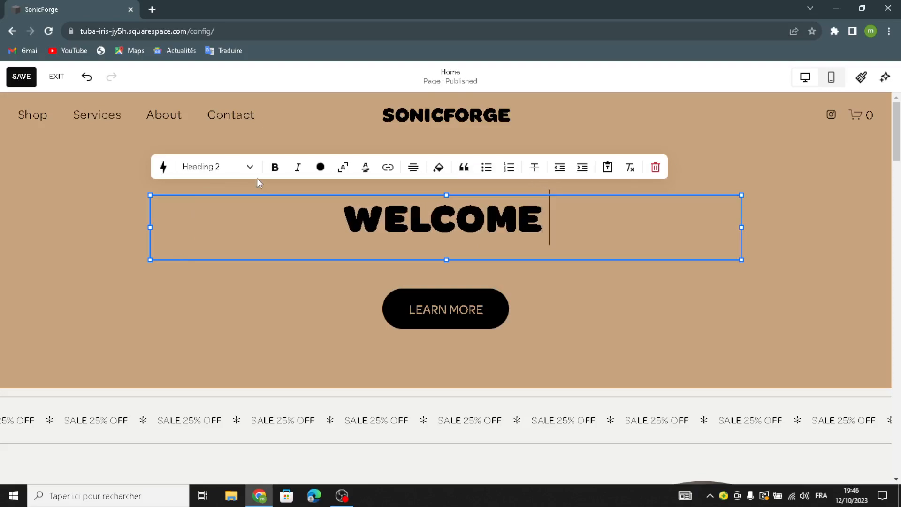
{"action": "type", "text": "T"}
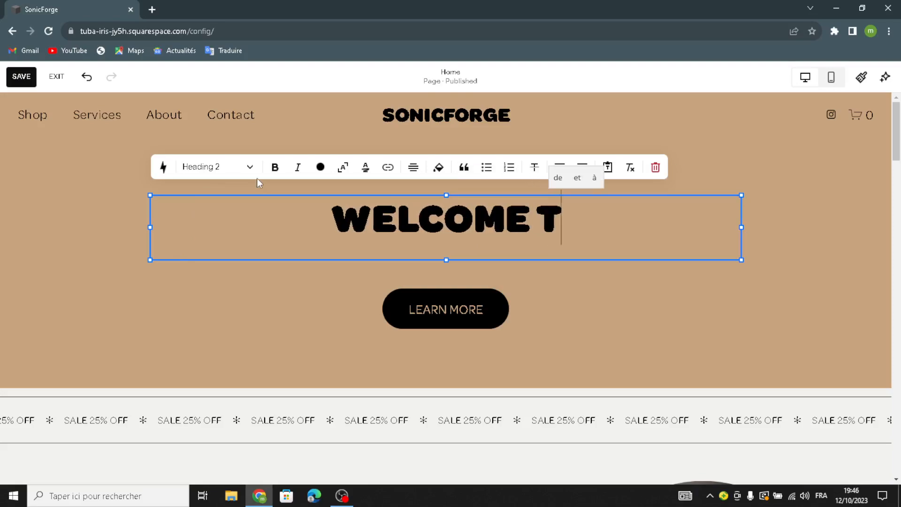
{"action": "type", "text": "O OUR SIT"}
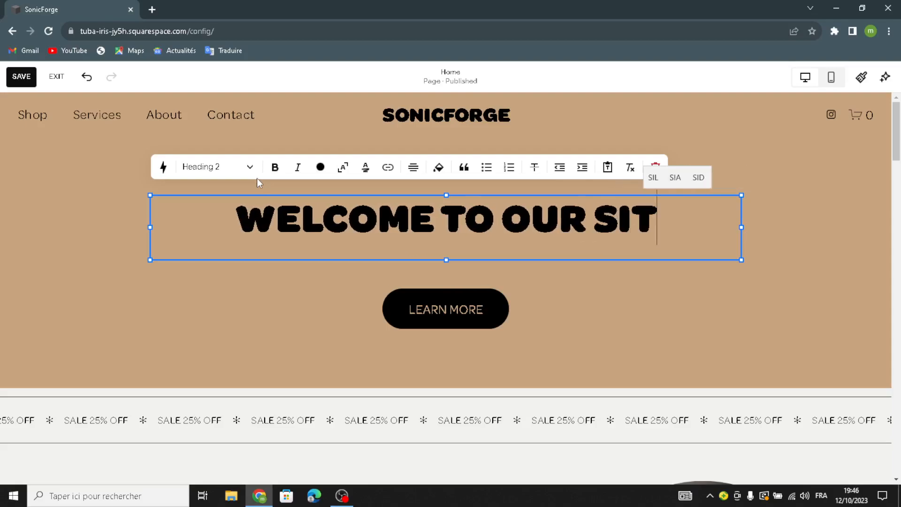
{"action": "type", "text": "E FOR "}
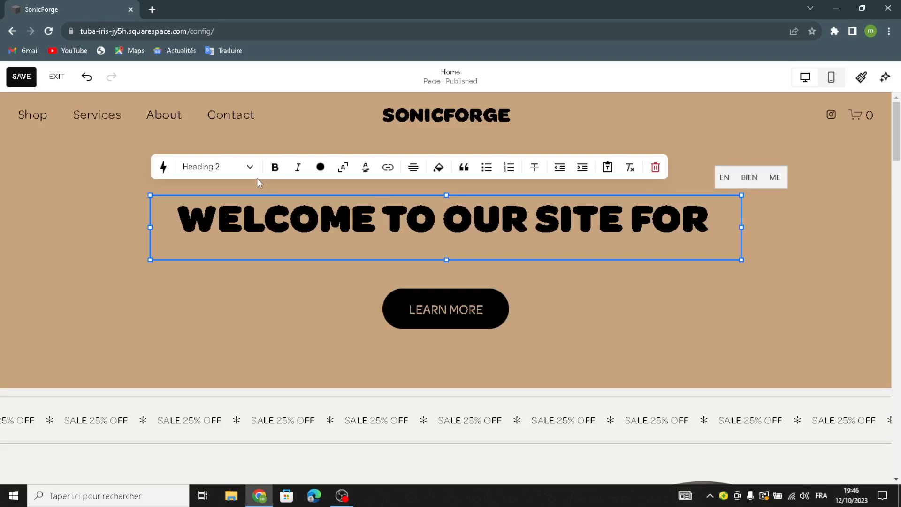
{"action": "type", "text": "DIGIT"}
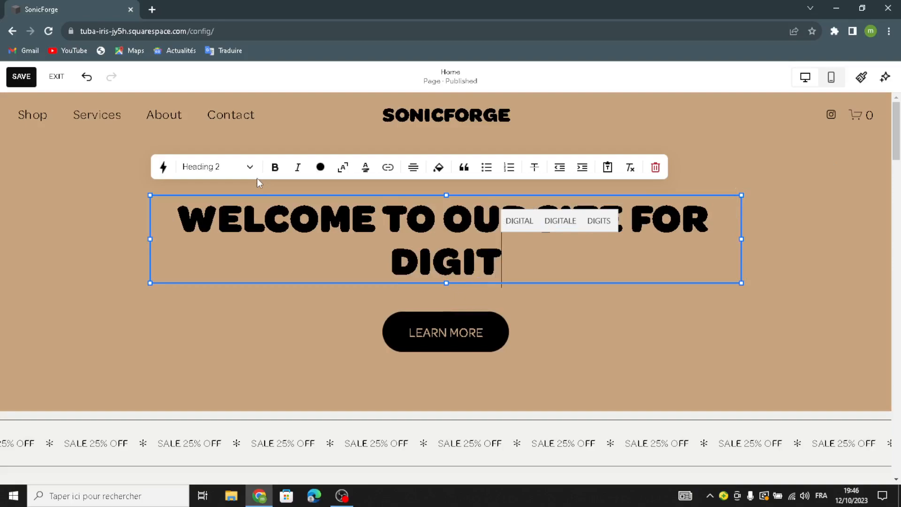
{"action": "type", "text": "AL MUSIC"}
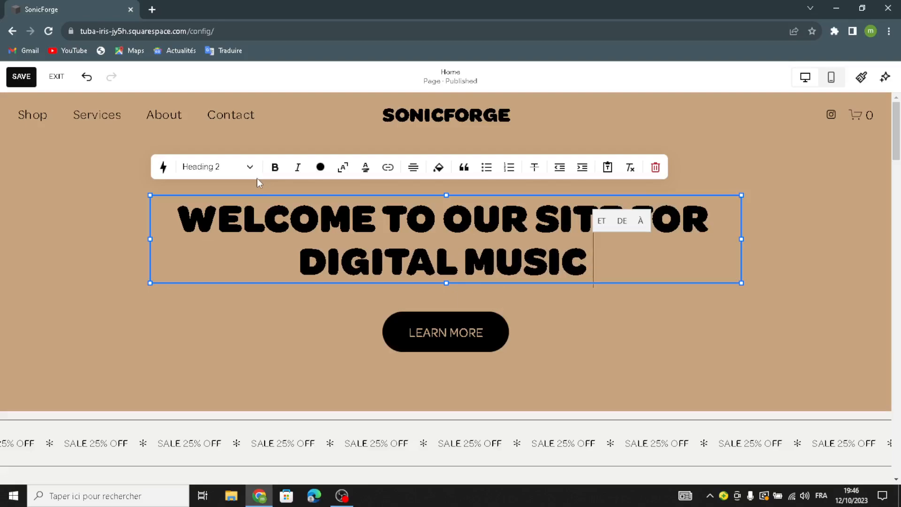
{"action": "type", "text": "AND "}
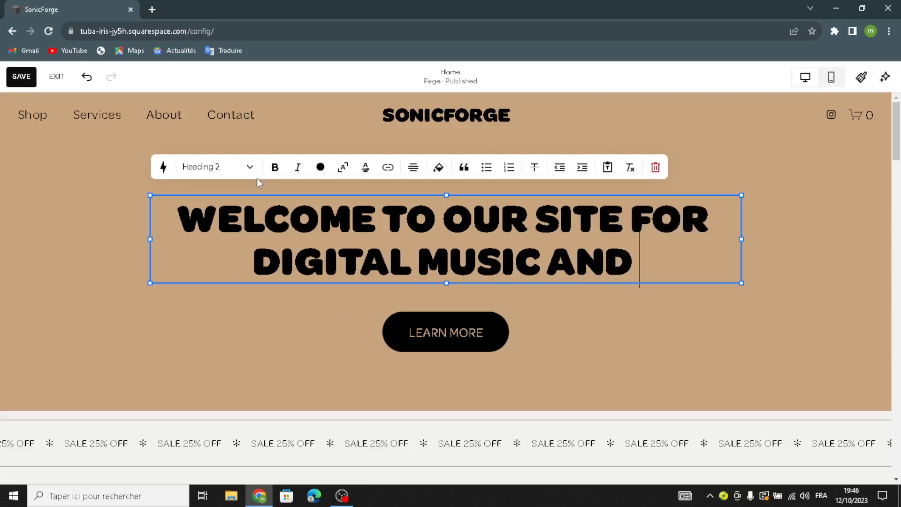
{"action": "type", "text": "SOUND"}
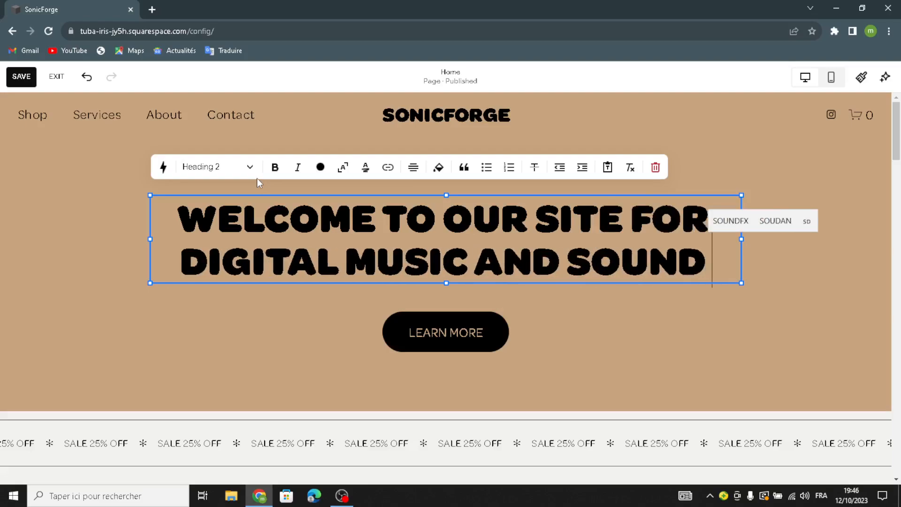
{"action": "type", "text": " EFFECTS"}
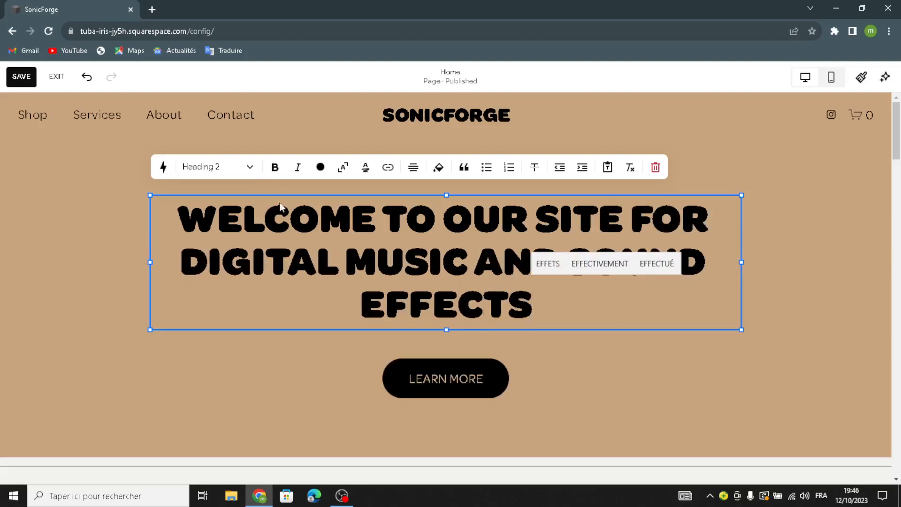
- Change the text of the hero section's "Learn More" button to "get started"
{"action": "left_click", "coordinate": [413, 374]}
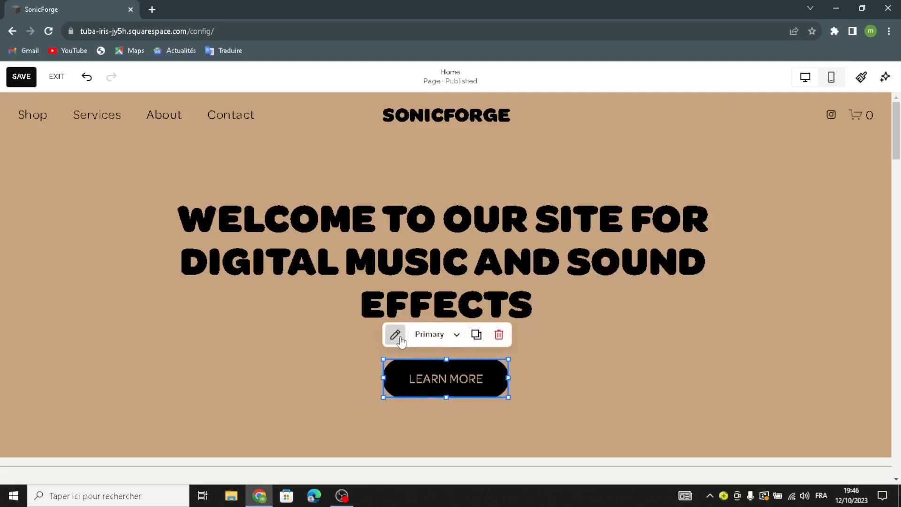
{"action": "left_click", "coordinate": [397, 335]}
{"action": "left_click_drag", "start_coordinate": [593, 273], "coordinate": [519, 280]}
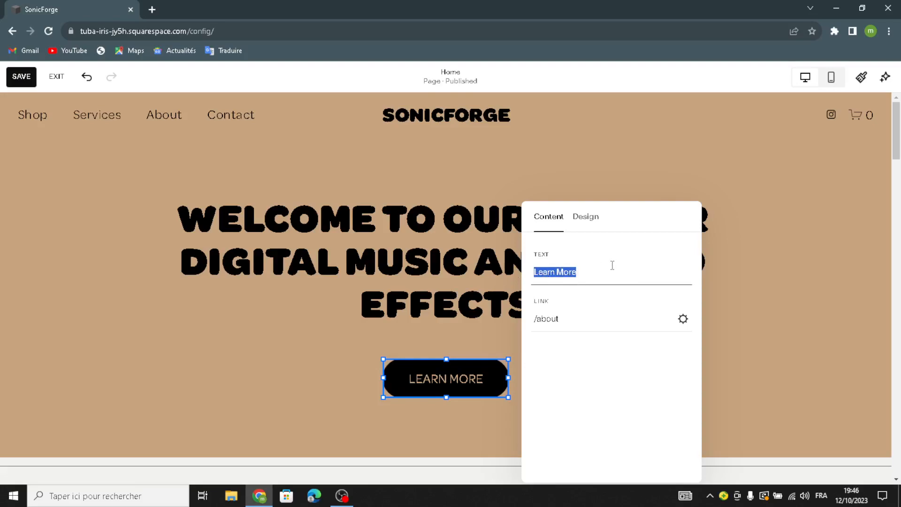
{"action": "type", "text": "get s"}
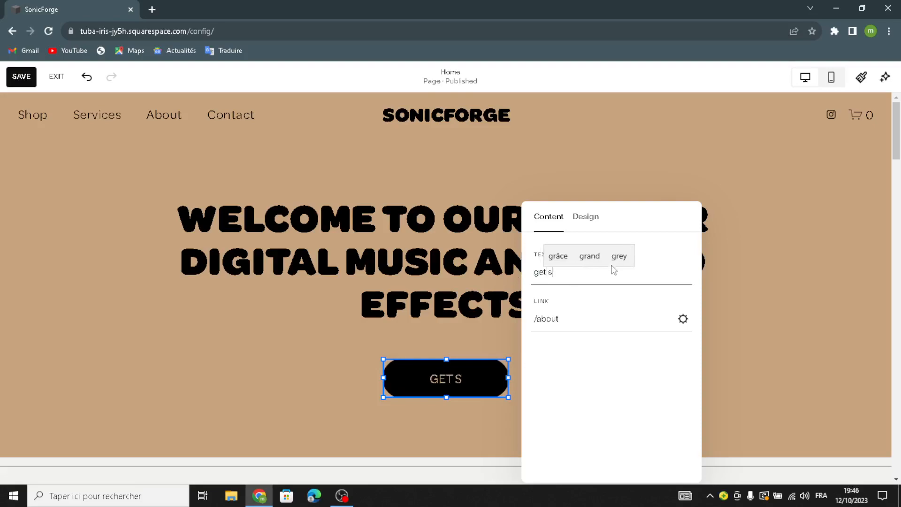
{"action": "type", "text": "tarted"}
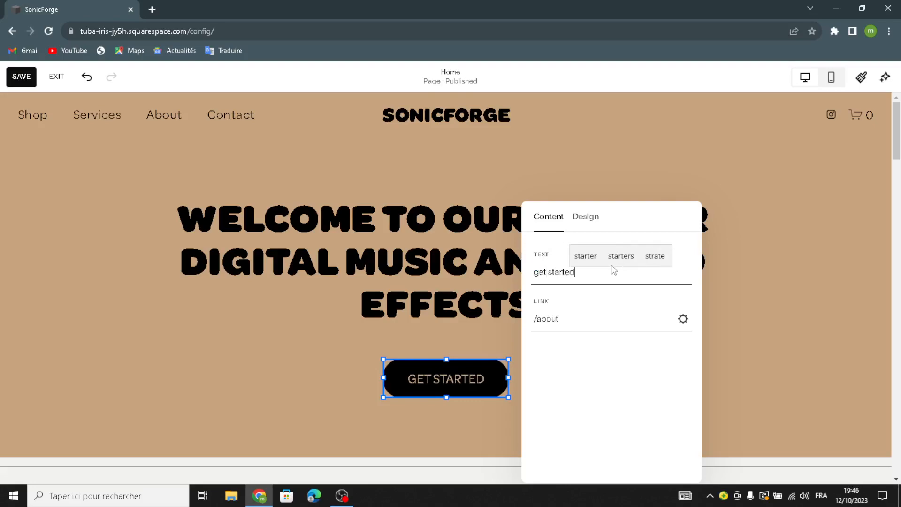
- Try the Secondary and Tertiary styles on the hero button and restore the Primary Button style
{"action": "left_click", "coordinate": [586, 227]}
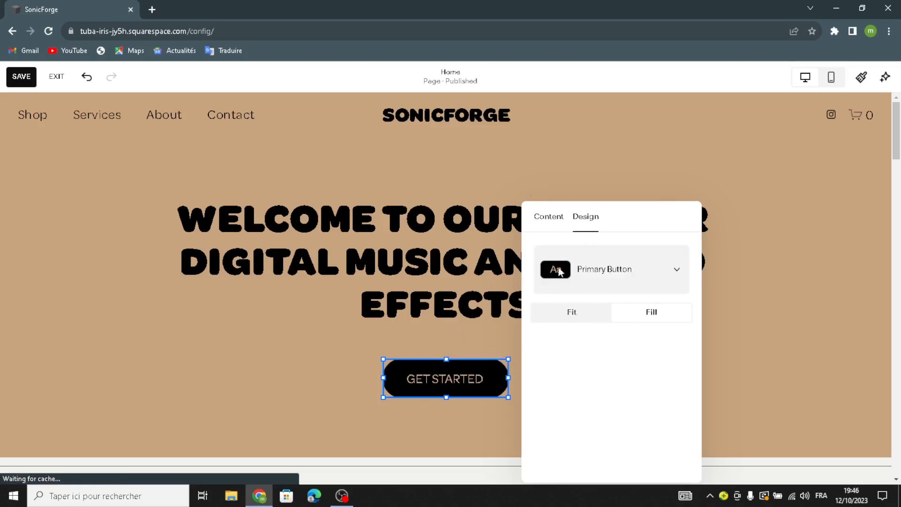
{"action": "left_click", "coordinate": [621, 257]}
{"action": "left_click", "coordinate": [600, 301]}
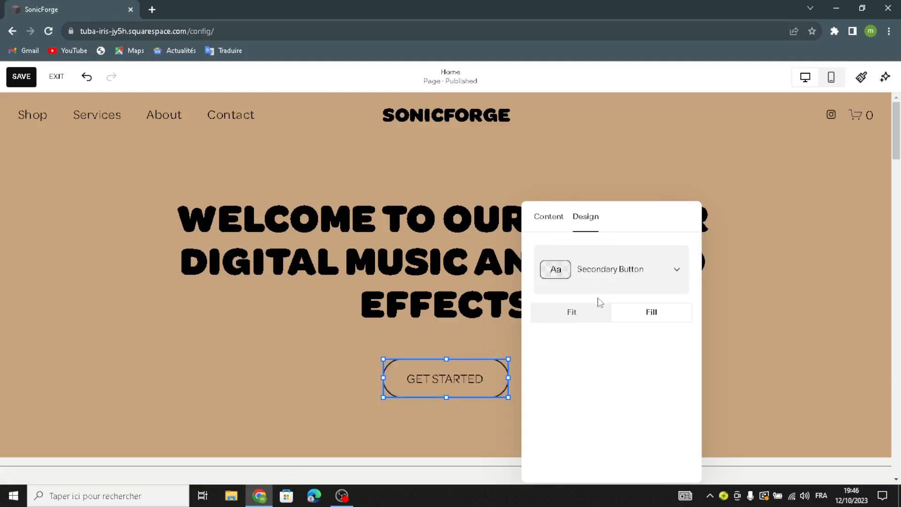
{"action": "left_click", "coordinate": [609, 281]}
{"action": "left_click", "coordinate": [596, 308]}
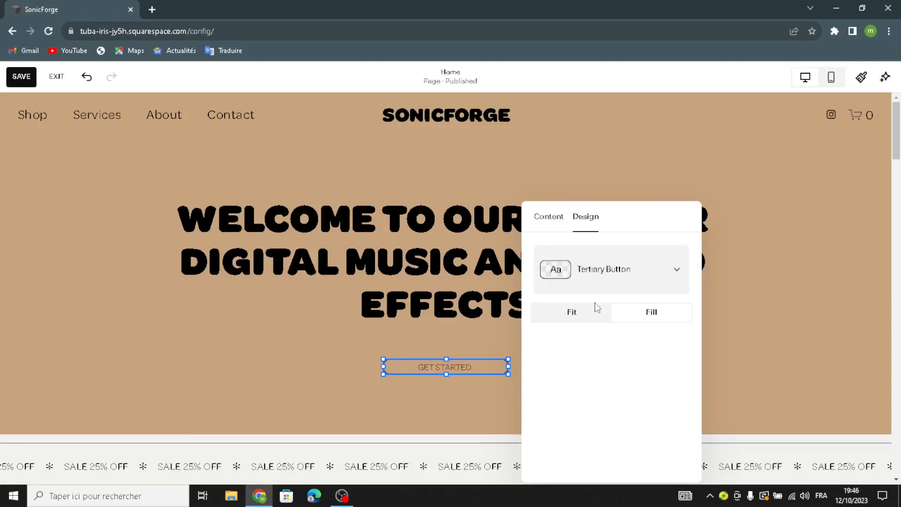
{"action": "left_click", "coordinate": [586, 266]}
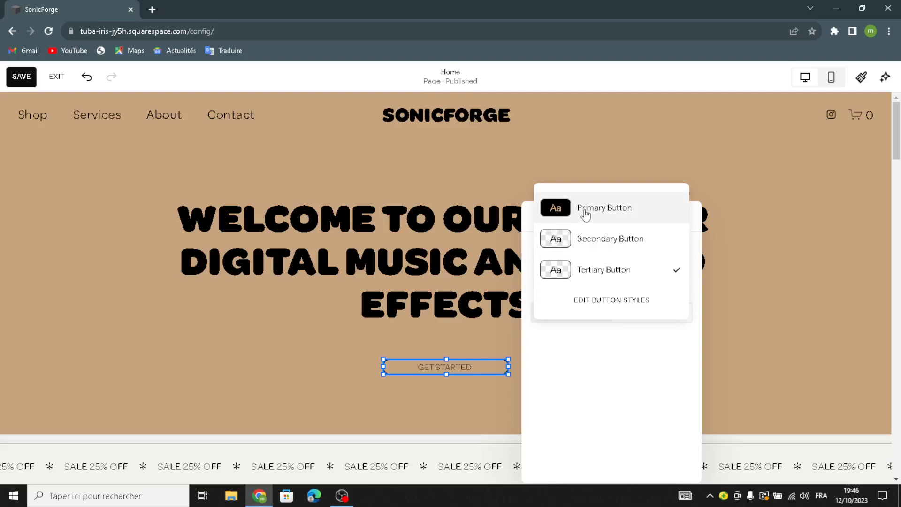
{"action": "left_click", "coordinate": [584, 209]}
{"action": "left_click", "coordinate": [16, 171]}
- Open the hero section's background settings, try the default Aro Ha_0393.jpg image and remove it
{"action": "mouse_move", "coordinate": [811, 203]}
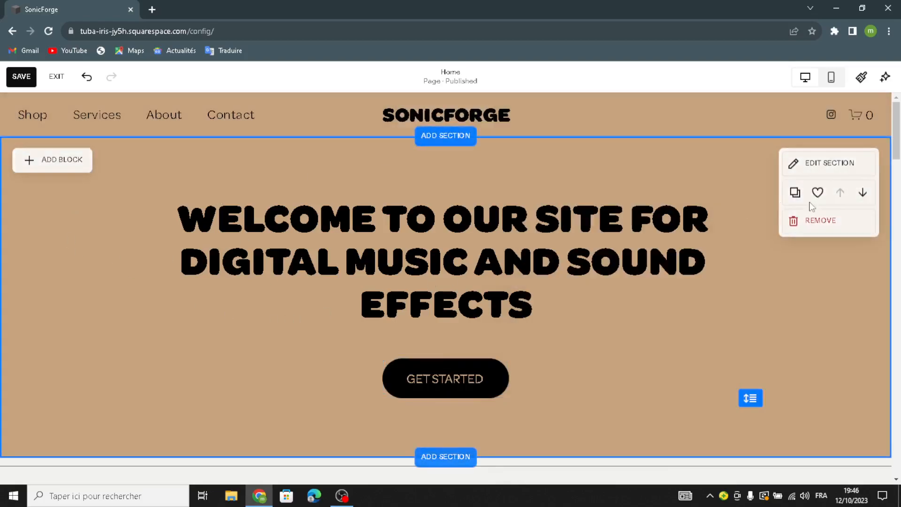
{"action": "left_click", "coordinate": [832, 165]}
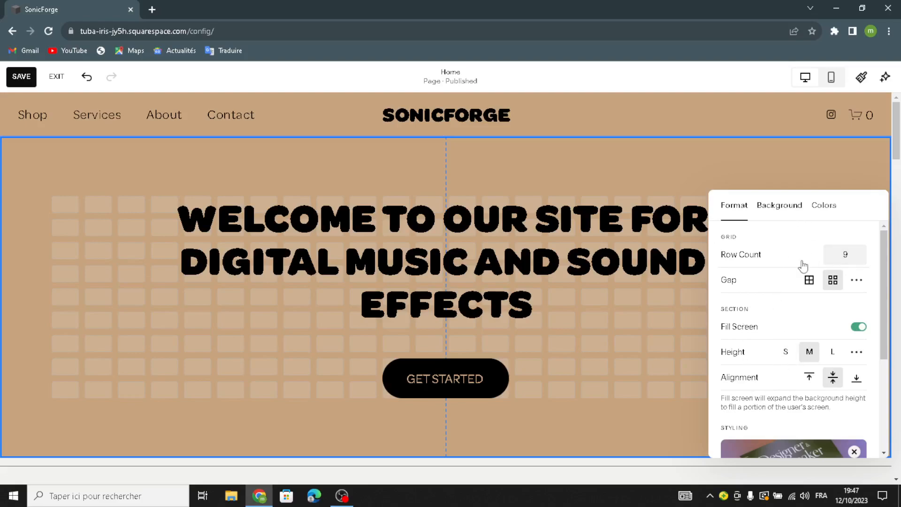
{"action": "left_click", "coordinate": [782, 315]}
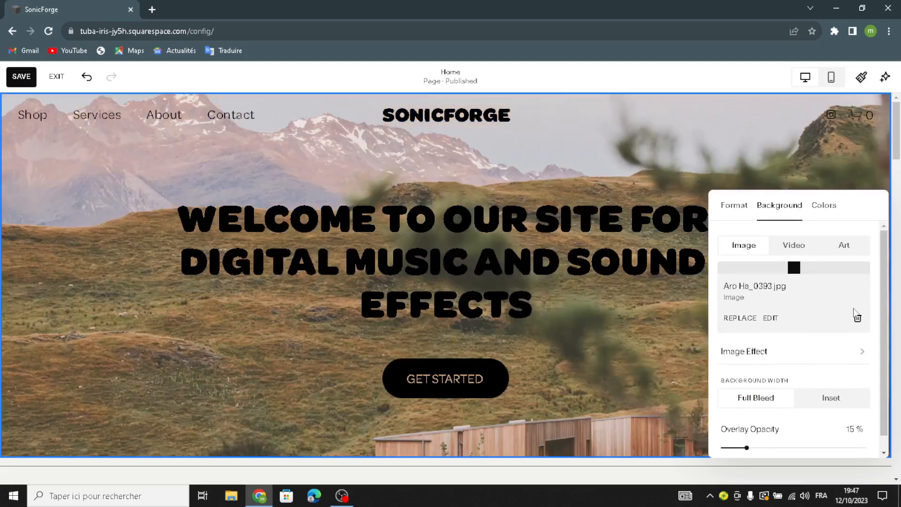
{"action": "left_click", "coordinate": [857, 375]}
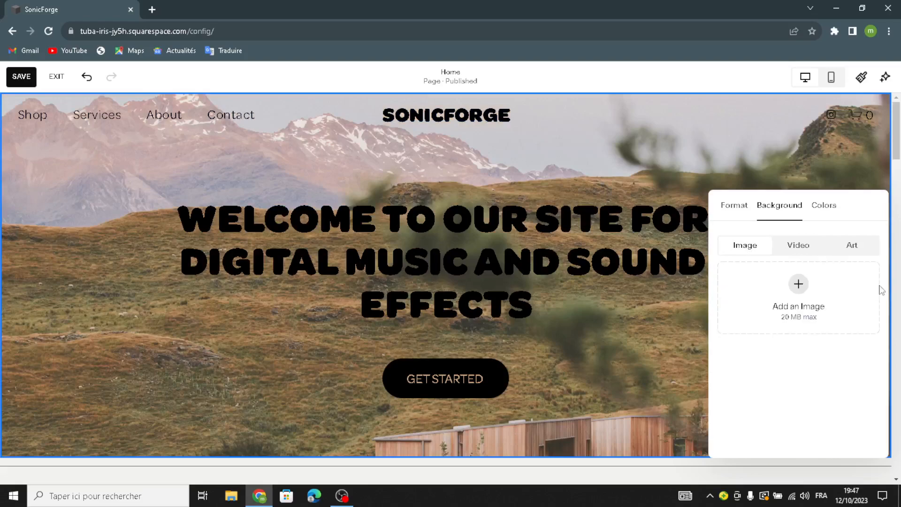
- Start adding a hero background image and browse the library's premium images
{"action": "left_click", "coordinate": [802, 295]}
{"action": "left_click", "coordinate": [799, 290]}
{"action": "left_click", "coordinate": [798, 310]}
{"action": "left_click", "coordinate": [774, 343]}
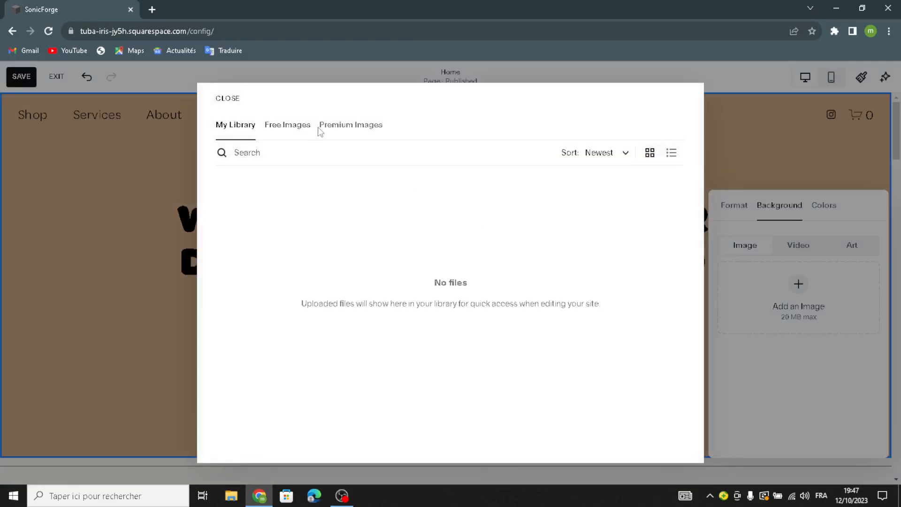
{"action": "left_click", "coordinate": [340, 134]}
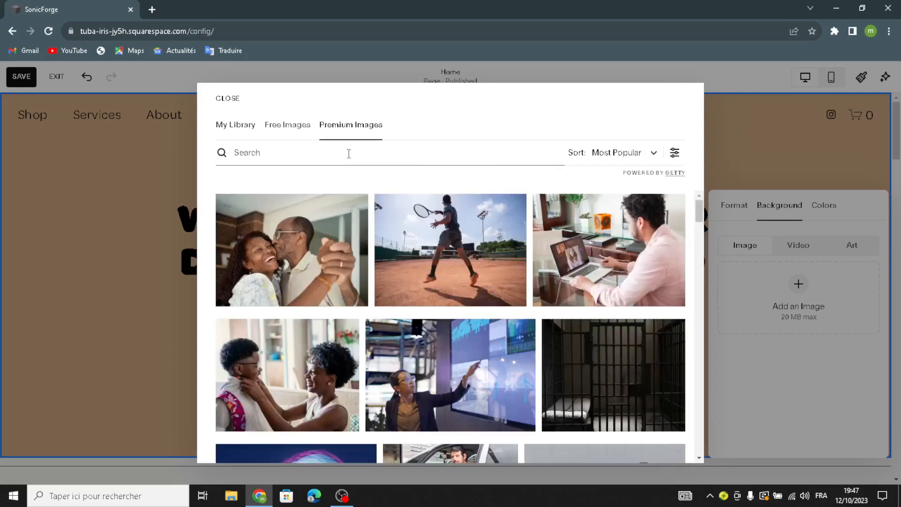
- Search the premium images for "digital music and sound effects"
{"action": "left_click", "coordinate": [349, 154]}
{"action": "type", "text": "digital"}
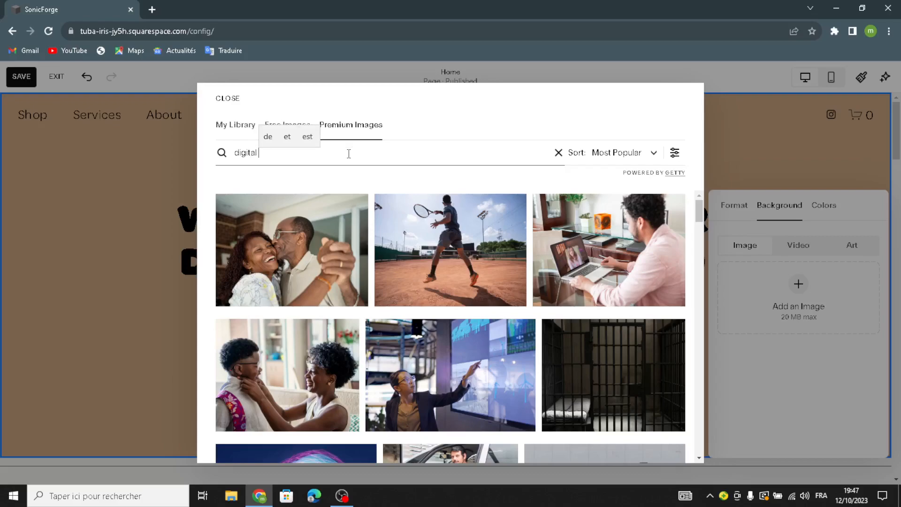
{"action": "type", "text": " music "}
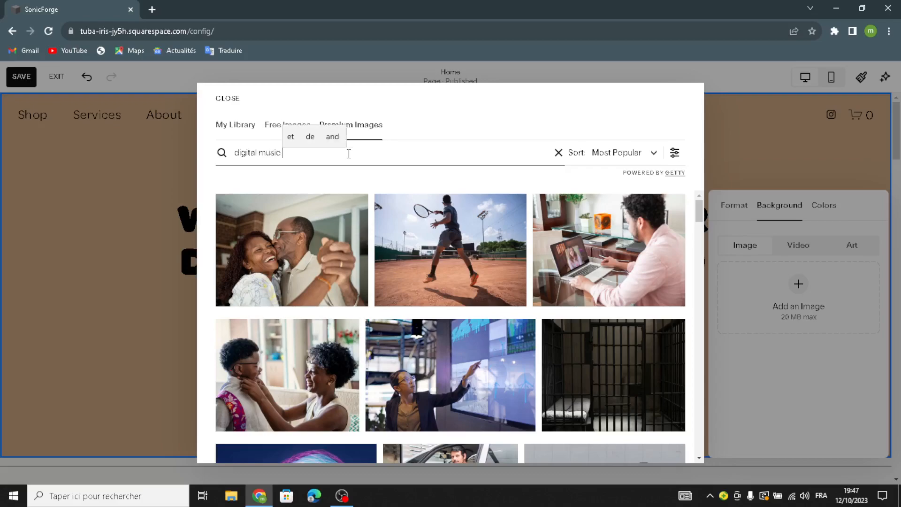
{"action": "type", "text": "and sound efe"}
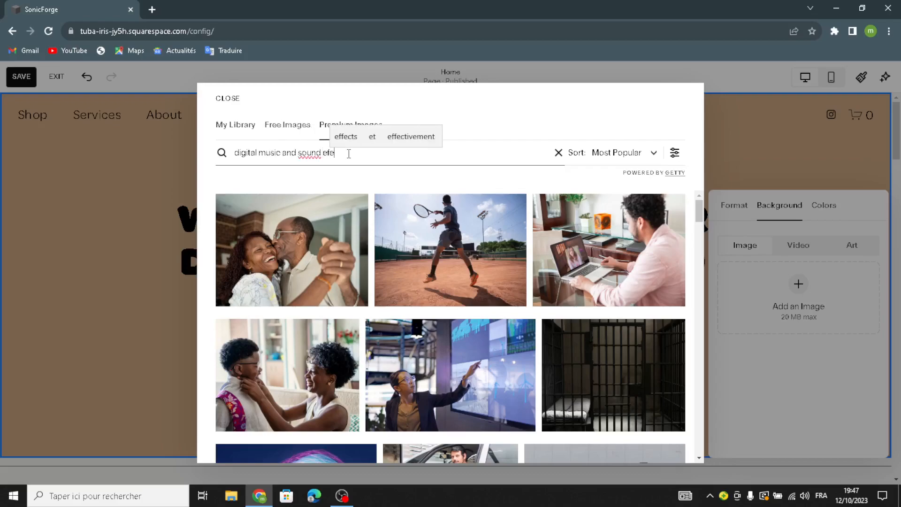
{"action": "key", "text": "BackSpace"}
{"action": "type", "text": "fe"}
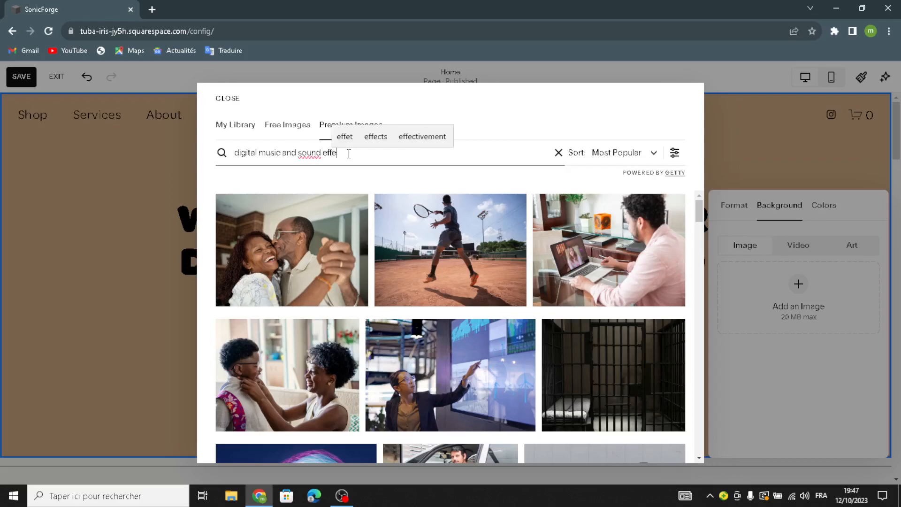
{"action": "type", "text": "cts"}
{"action": "key", "text": "Return"}
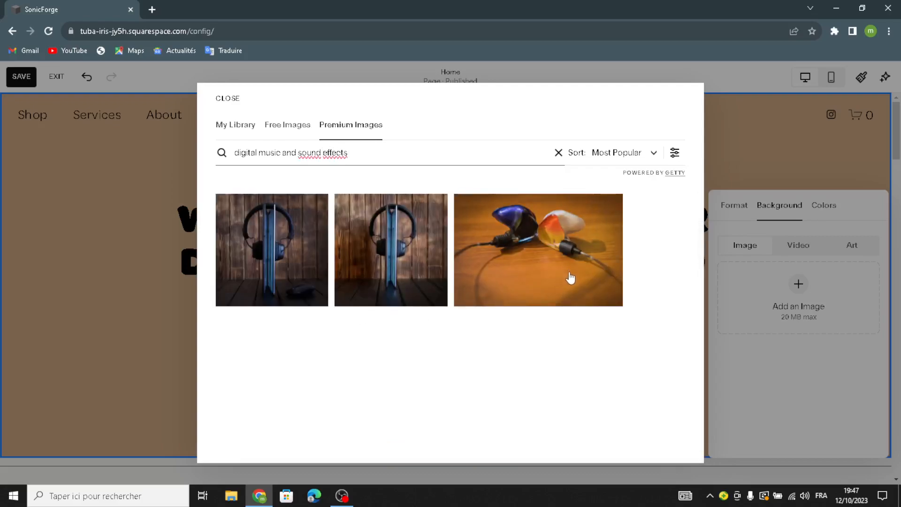
- Sort the found premium images by Best Match and by Newest to compare the options
{"action": "left_click", "coordinate": [627, 154]}
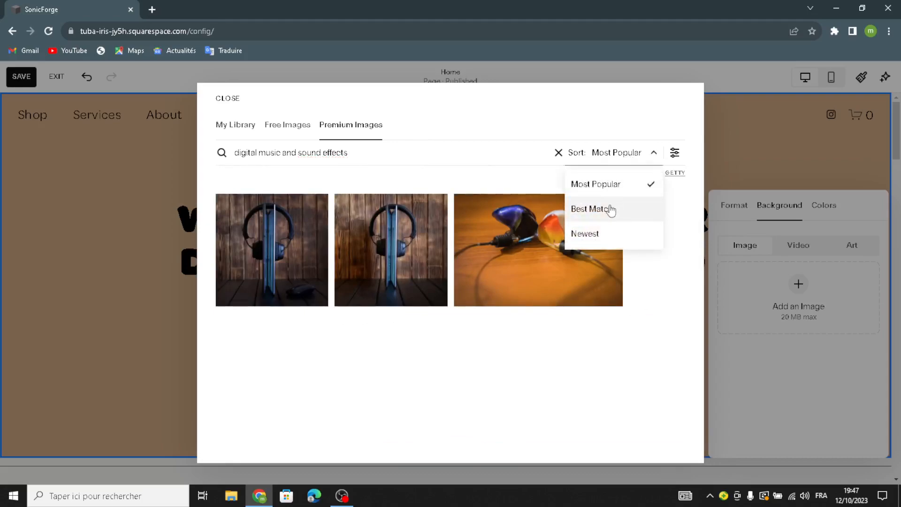
{"action": "left_click", "coordinate": [612, 207]}
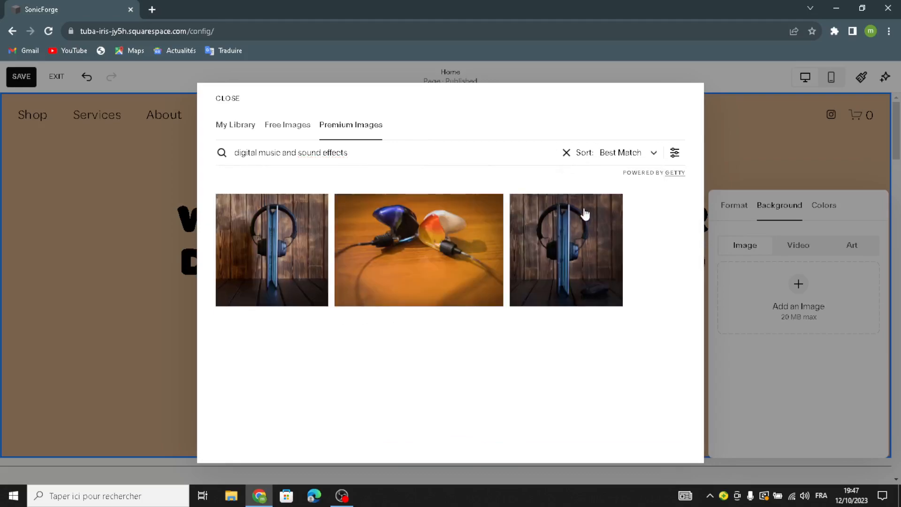
{"action": "left_click", "coordinate": [624, 153]}
{"action": "left_click", "coordinate": [613, 235]}
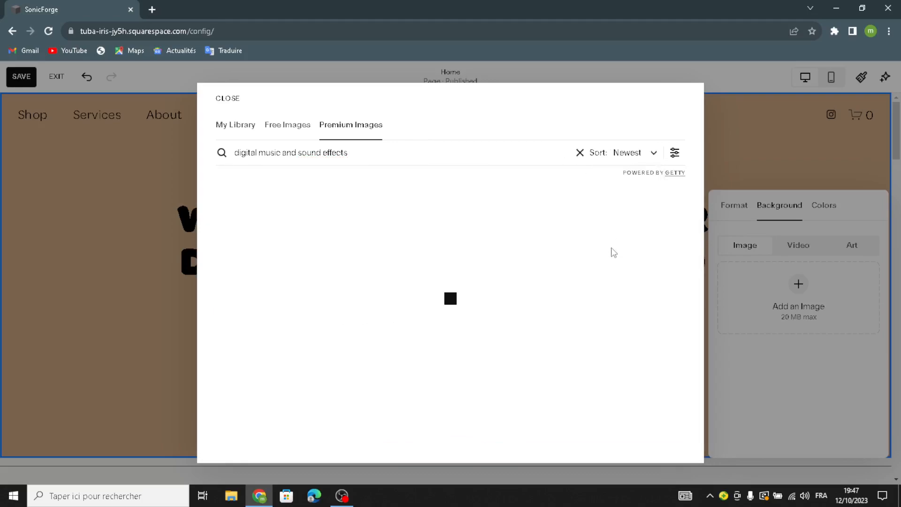
- Reuse the search phrase "digital music and sound effects" to search the free images
{"action": "left_click_drag", "start_coordinate": [377, 152], "coordinate": [219, 169]}
{"action": "key", "text": "ctrl+c"}
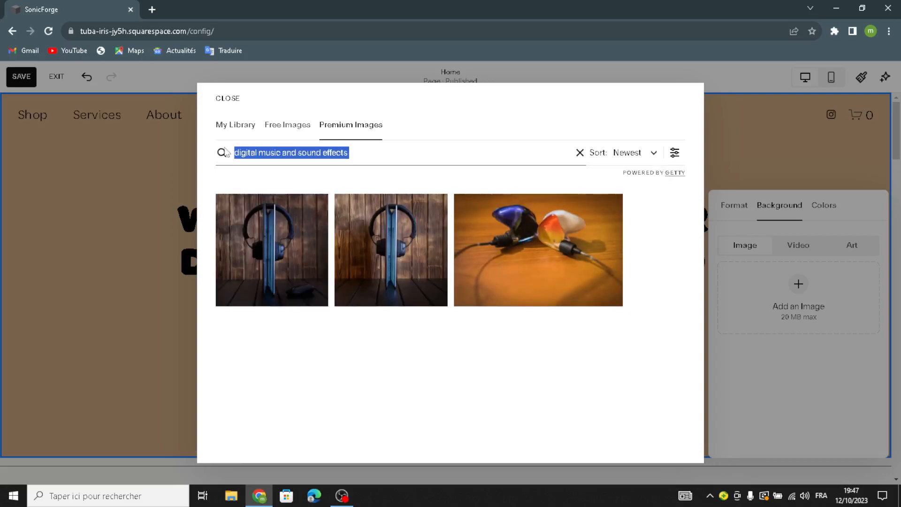
{"action": "left_click", "coordinate": [291, 134]}
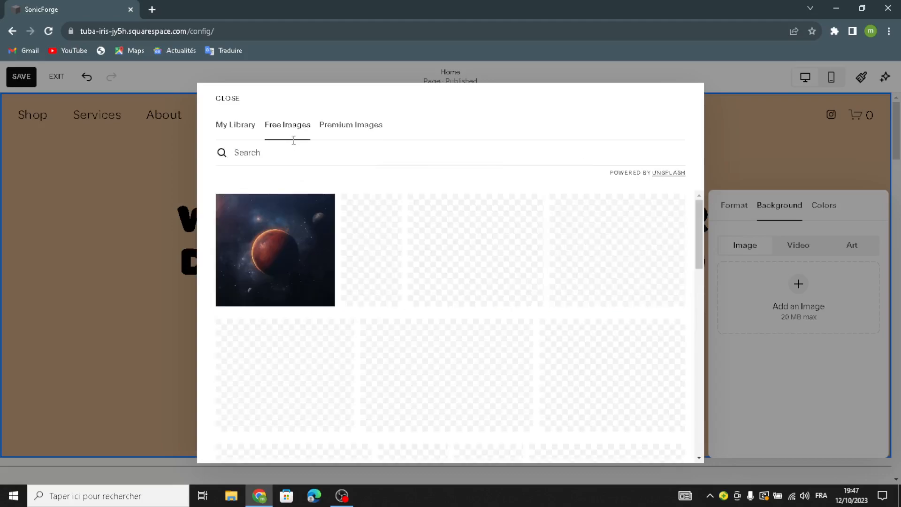
{"action": "left_click", "coordinate": [283, 152]}
{"action": "key", "text": "ctrl+v"}
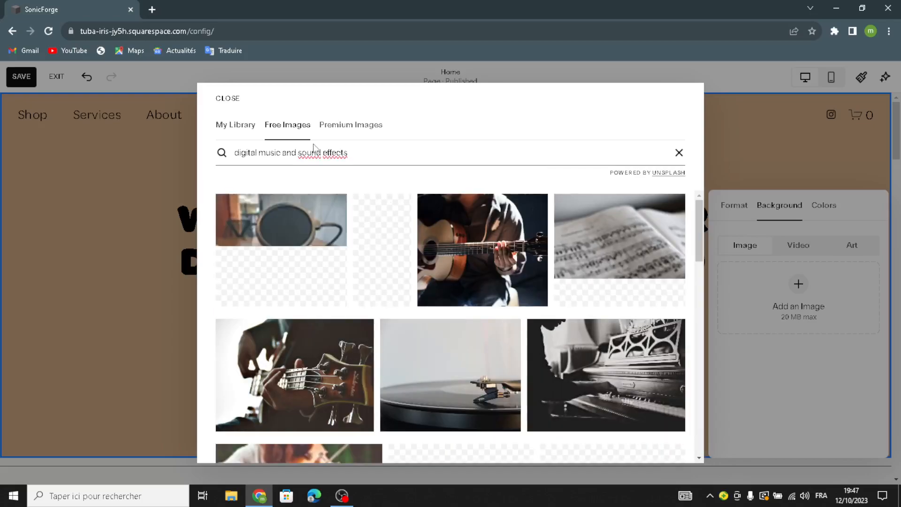
- Browse the found free images and add the turntable close-up as the hero section's background image
{"action": "scroll", "coordinate": [552, 311], "scroll_direction": "down", "scroll_amount": 2}
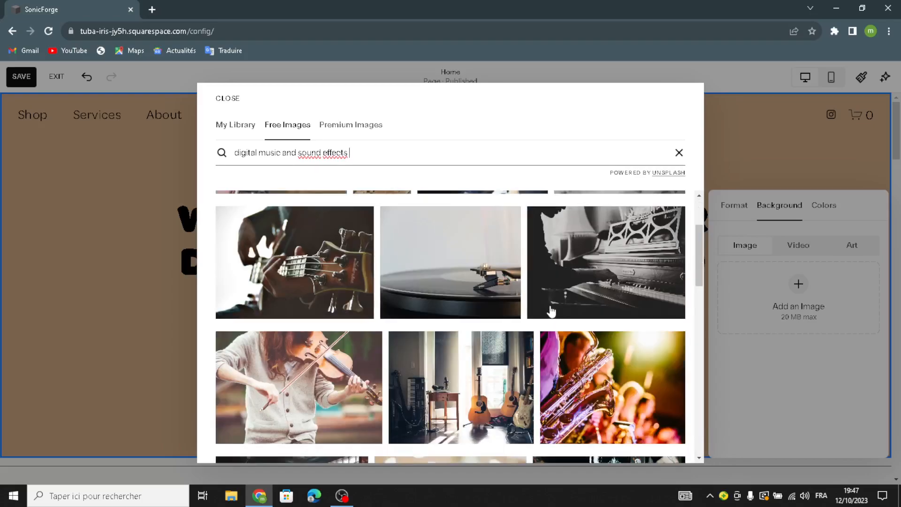
{"action": "scroll", "coordinate": [552, 310], "scroll_direction": "down", "scroll_amount": 3}
{"action": "scroll", "coordinate": [553, 330], "scroll_direction": "down", "scroll_amount": 2}
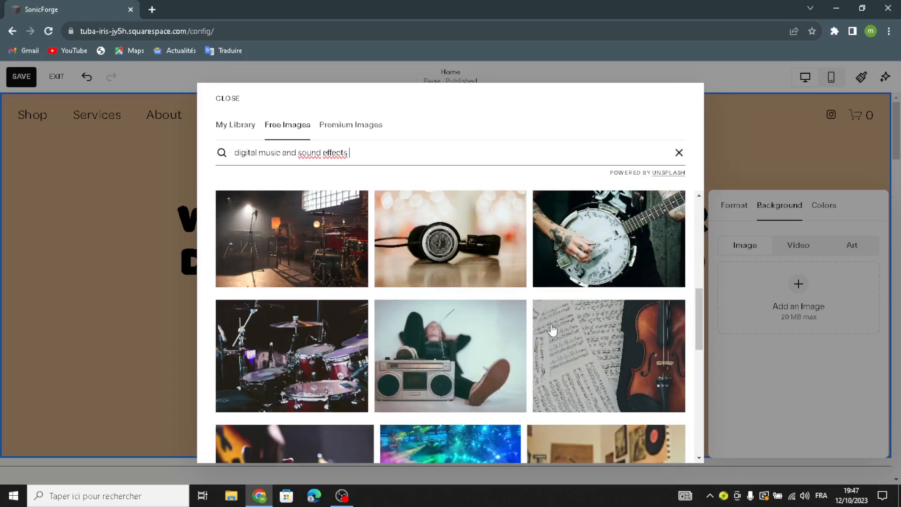
{"action": "scroll", "coordinate": [568, 347], "scroll_direction": "down", "scroll_amount": 4}
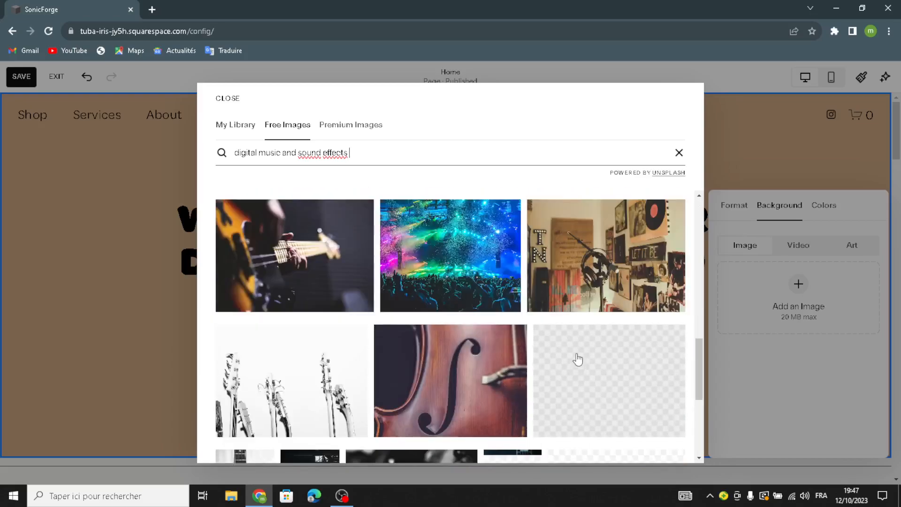
{"action": "scroll", "coordinate": [578, 359], "scroll_direction": "up", "scroll_amount": 10}
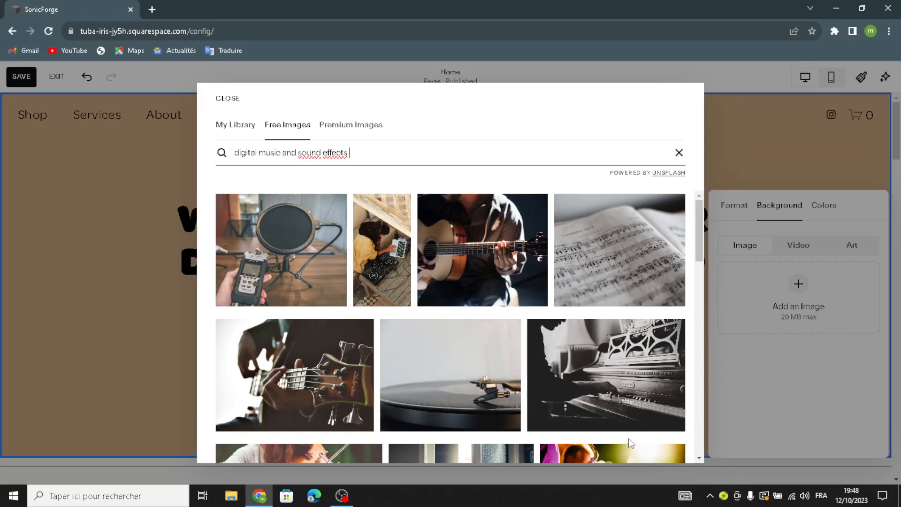
{"action": "left_click", "coordinate": [611, 477]}
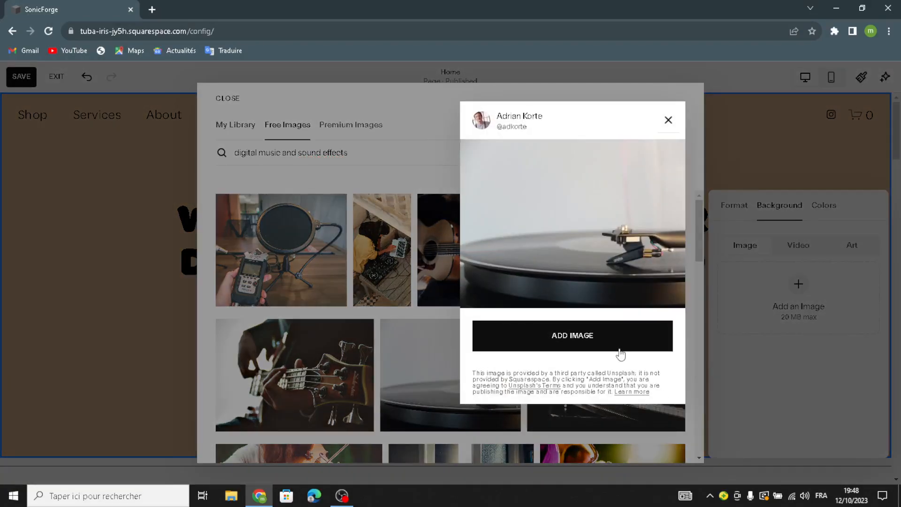
{"action": "left_click", "coordinate": [589, 337]}
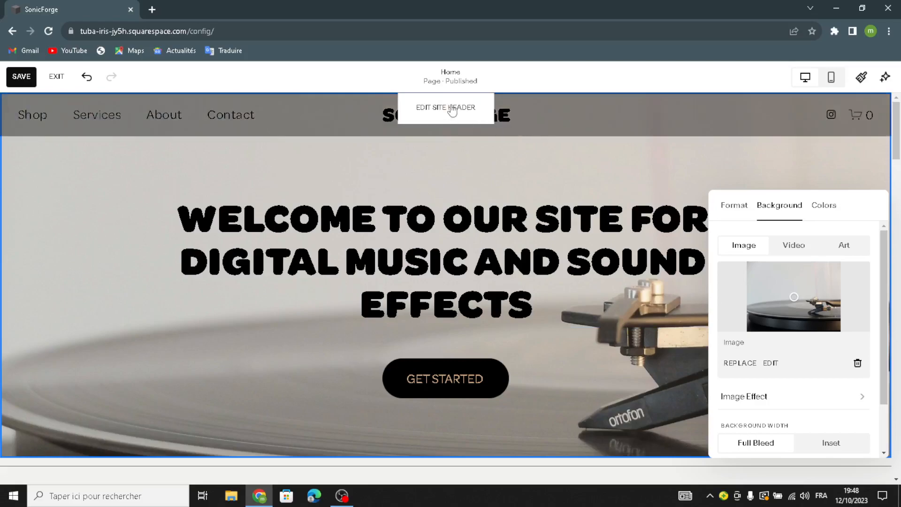
- Open the site header settings and review the site title, logo image and mobile logo options
{"action": "left_click", "coordinate": [419, 127]}
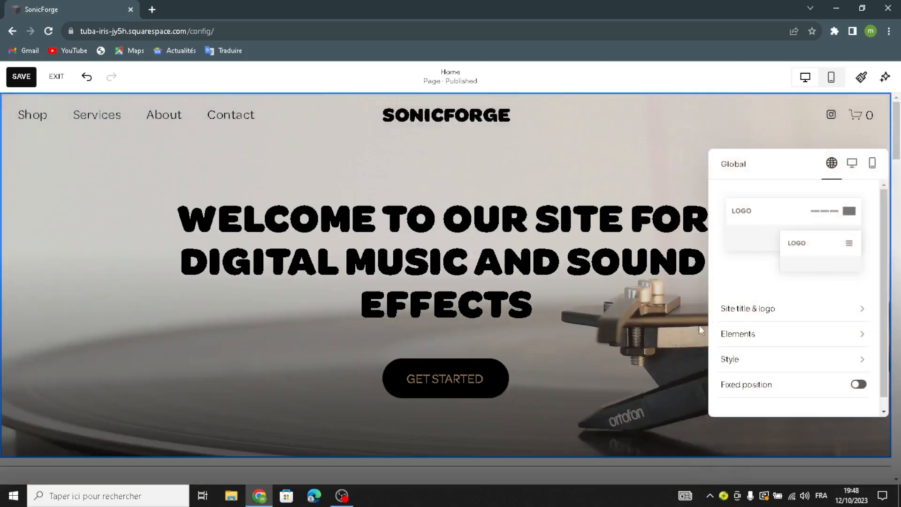
{"action": "left_click", "coordinate": [750, 309]}
{"action": "left_click", "coordinate": [762, 207]}
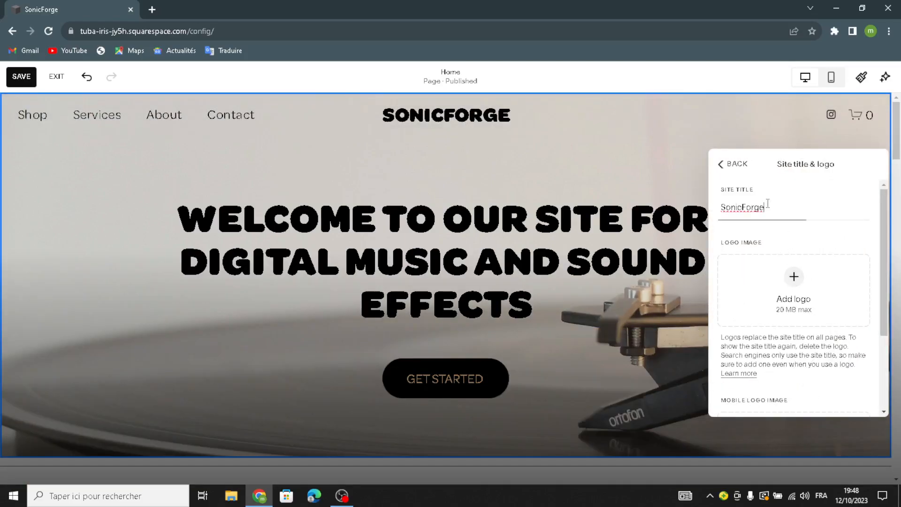
{"action": "left_click", "coordinate": [793, 277]}
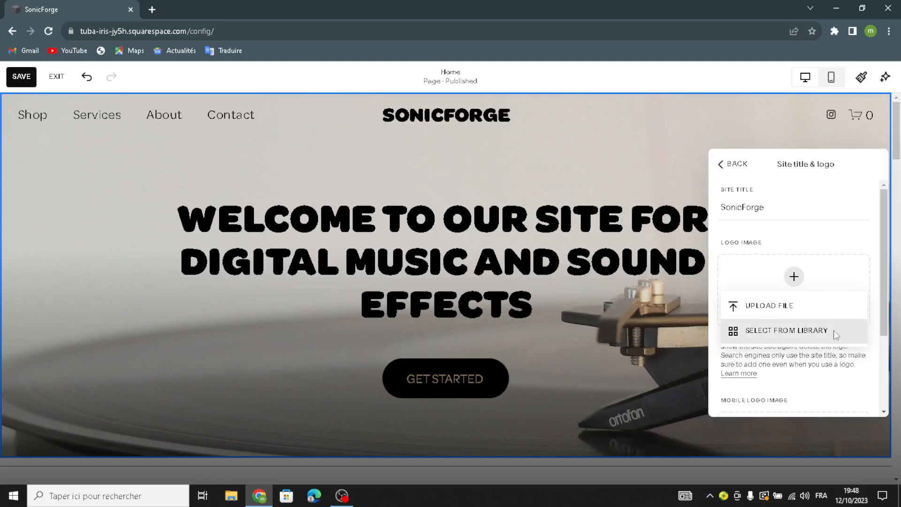
{"action": "left_click", "coordinate": [824, 374]}
{"action": "scroll", "coordinate": [789, 375], "scroll_direction": "down", "scroll_amount": 2}
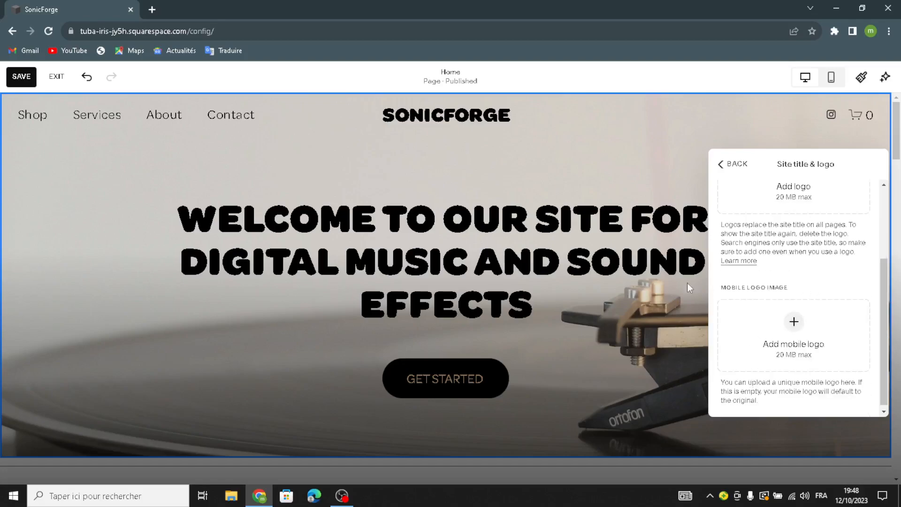
{"action": "left_click", "coordinate": [730, 175]}
- Review the header's element settings, including social links and the cart icon styles, and close the header editor
{"action": "left_click", "coordinate": [788, 336]}
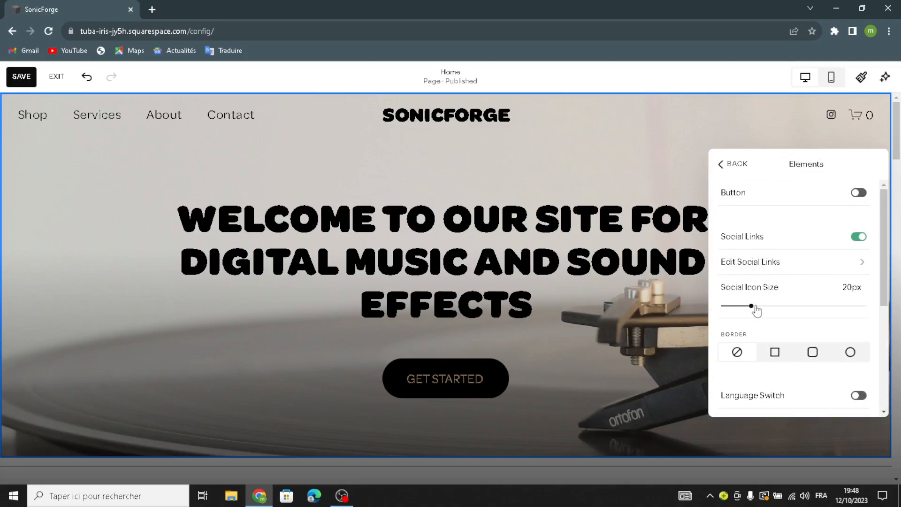
{"action": "scroll", "coordinate": [742, 313], "scroll_direction": "down", "scroll_amount": 5}
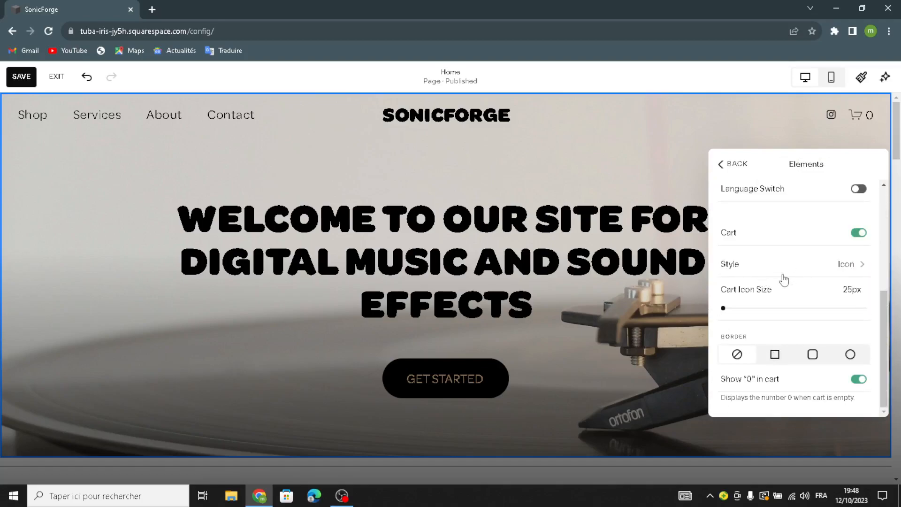
{"action": "left_click", "coordinate": [790, 271]}
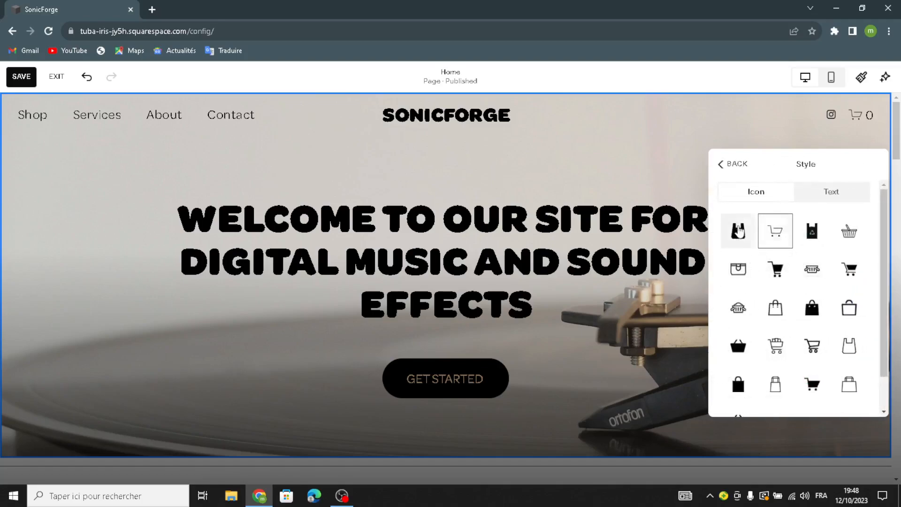
{"action": "left_click", "coordinate": [737, 164]}
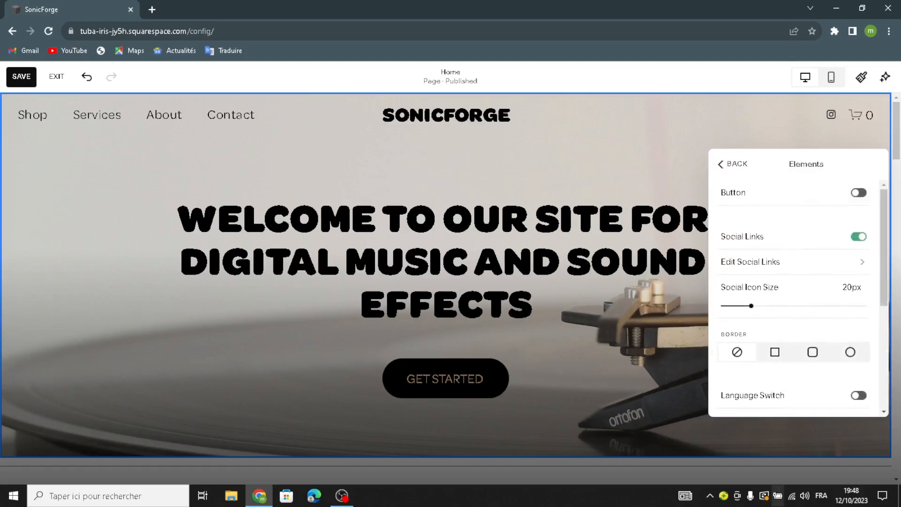
{"action": "left_click", "coordinate": [450, 210]}
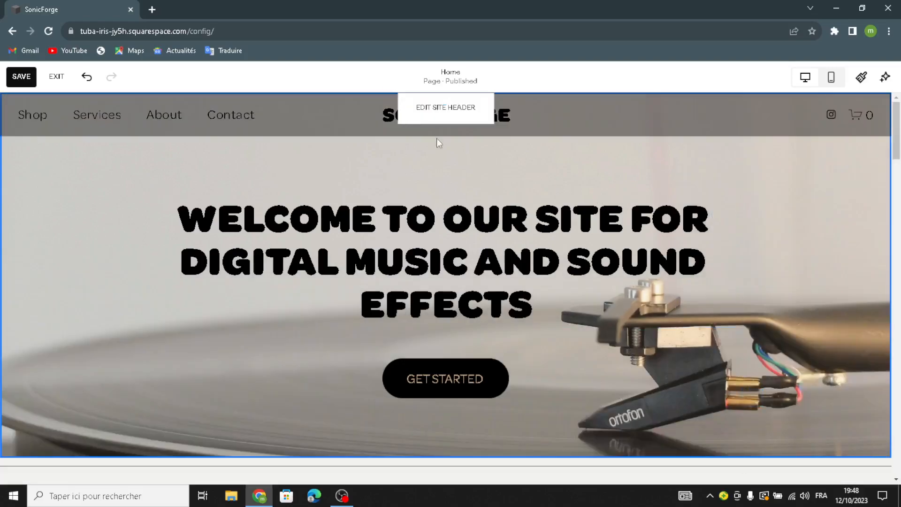
- Look through the available section templates and the block types for the hero section, adding neither
{"action": "left_click", "coordinate": [435, 141]}
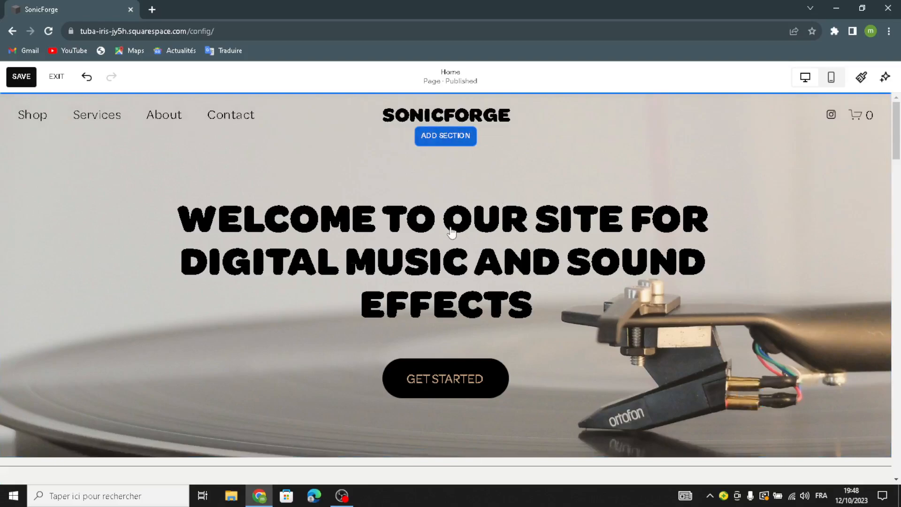
{"action": "scroll", "coordinate": [186, 332], "scroll_direction": "down", "scroll_amount": 6}
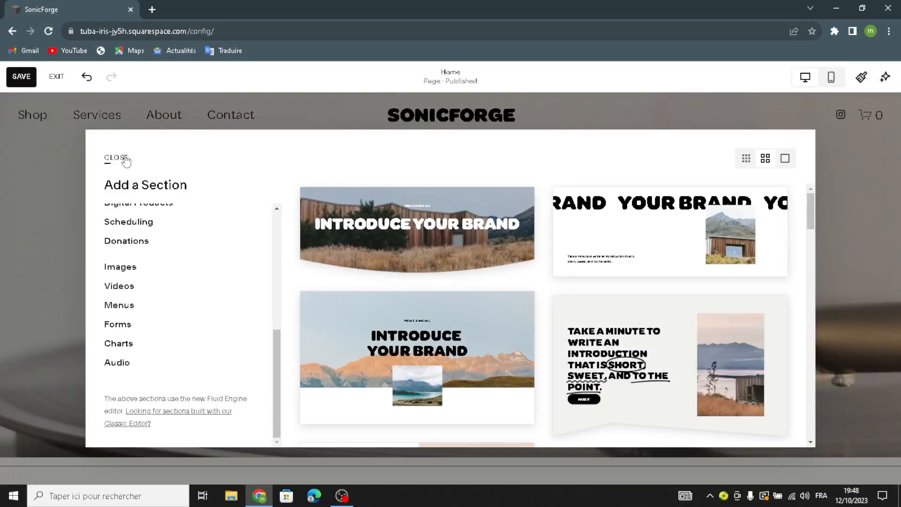
{"action": "key", "text": "Escape"}
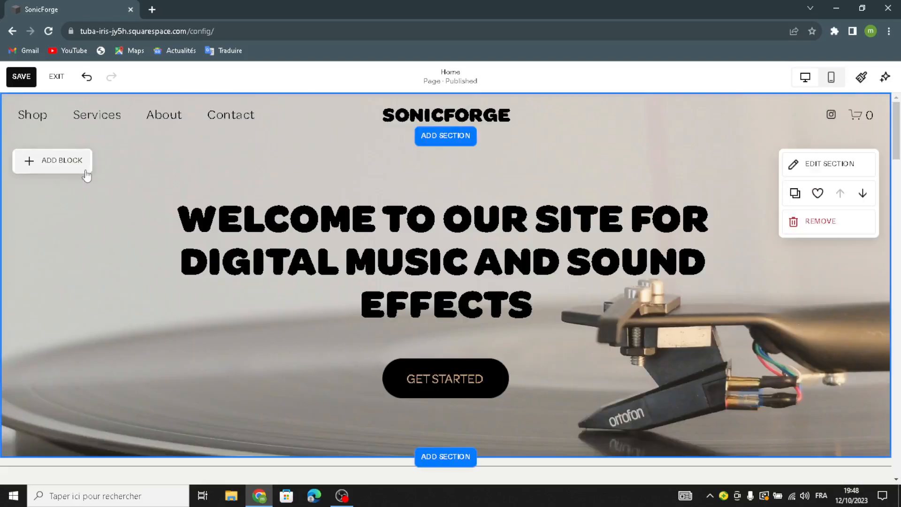
{"action": "left_click", "coordinate": [32, 162]}
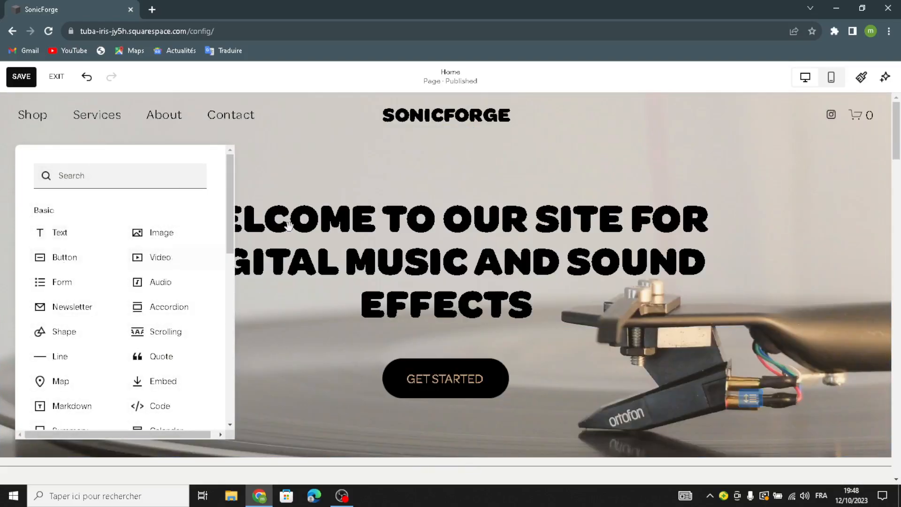
{"action": "left_click", "coordinate": [328, 176]}
- In the scrolling SALE 25% OFF banner's design, raise the wave intensity by one notch and set the text size to S
{"action": "scroll", "coordinate": [220, 314], "scroll_direction": "down", "scroll_amount": 3}
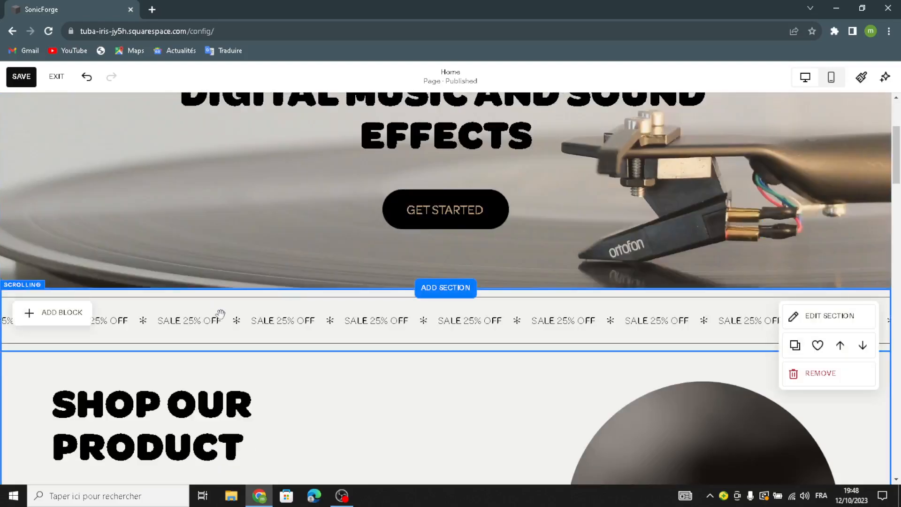
{"action": "left_click", "coordinate": [30, 301]}
{"action": "left_click", "coordinate": [26, 266]}
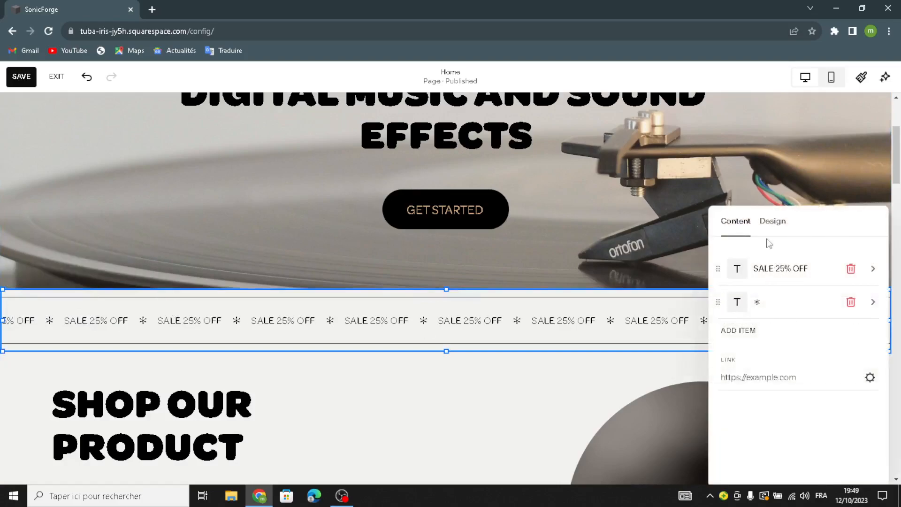
{"action": "left_click", "coordinate": [770, 222]}
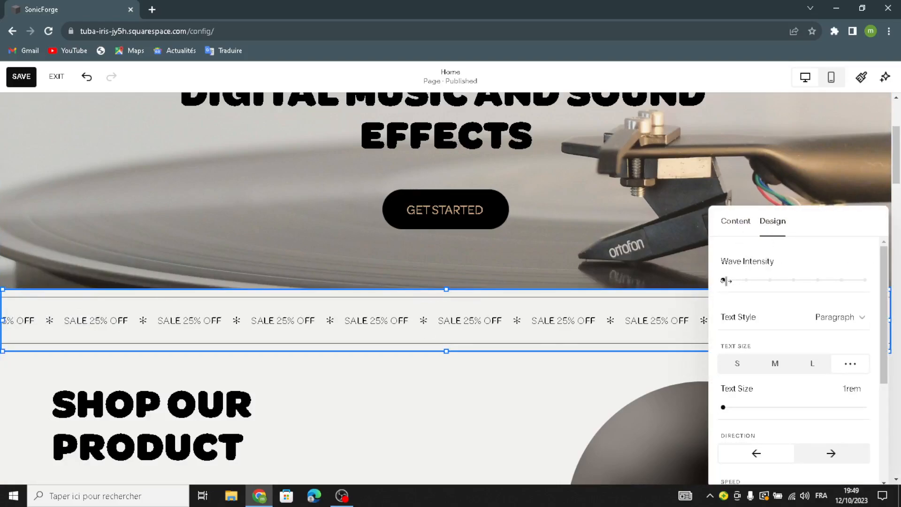
{"action": "left_click", "coordinate": [744, 277]}
{"action": "scroll", "coordinate": [737, 338], "scroll_direction": "down", "scroll_amount": 2}
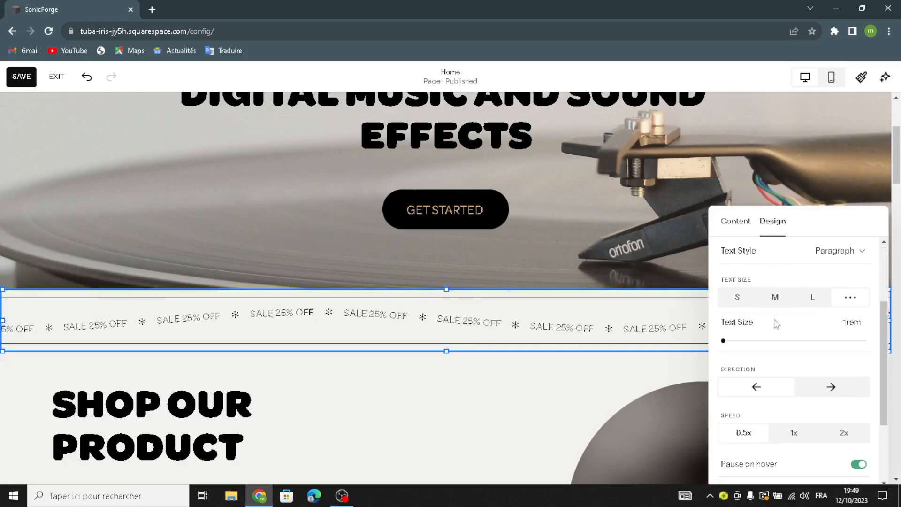
{"action": "left_click", "coordinate": [746, 298]}
{"action": "scroll", "coordinate": [464, 411], "scroll_direction": "down", "scroll_amount": 5}
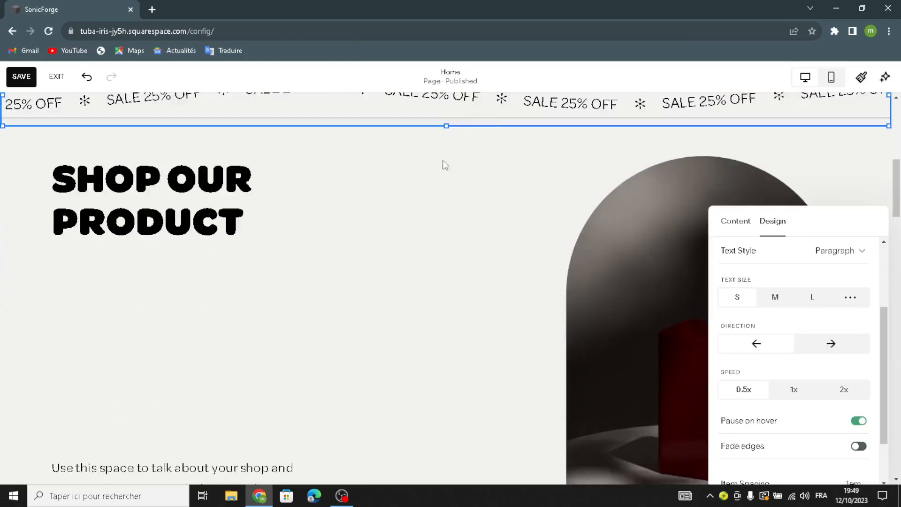
{"action": "scroll", "coordinate": [456, 218], "scroll_direction": "up", "scroll_amount": 3}
{"action": "scroll", "coordinate": [408, 361], "scroll_direction": "down", "scroll_amount": 3}
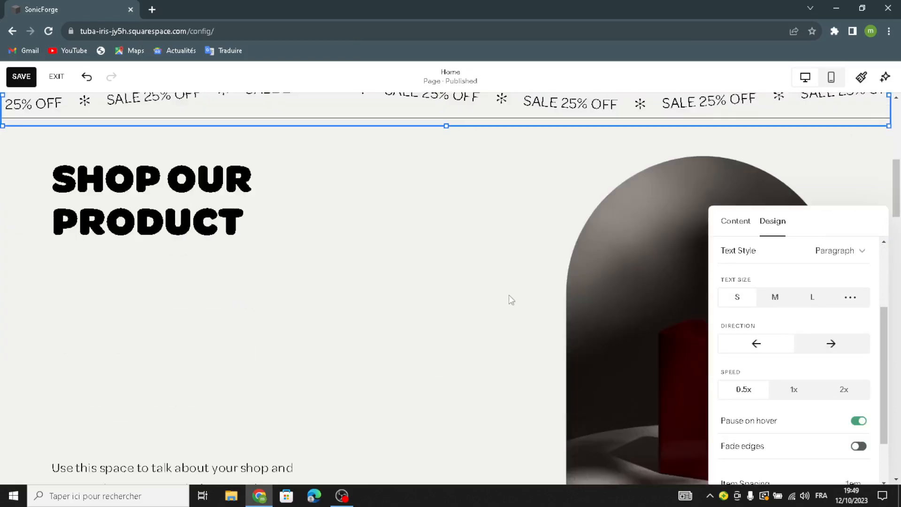
- Check the content settings of the red vase image in the Shop Our Product section and delete that image block
{"action": "left_click", "coordinate": [610, 279]}
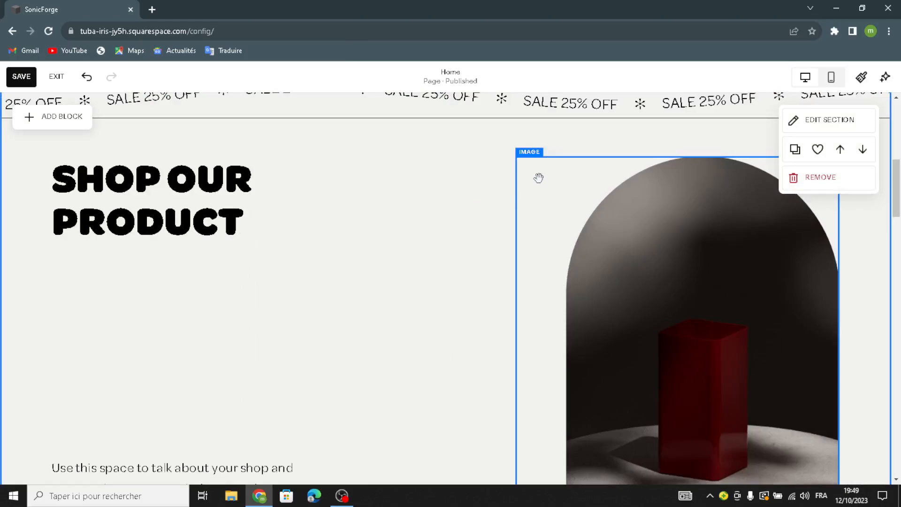
{"action": "left_click", "coordinate": [528, 155]}
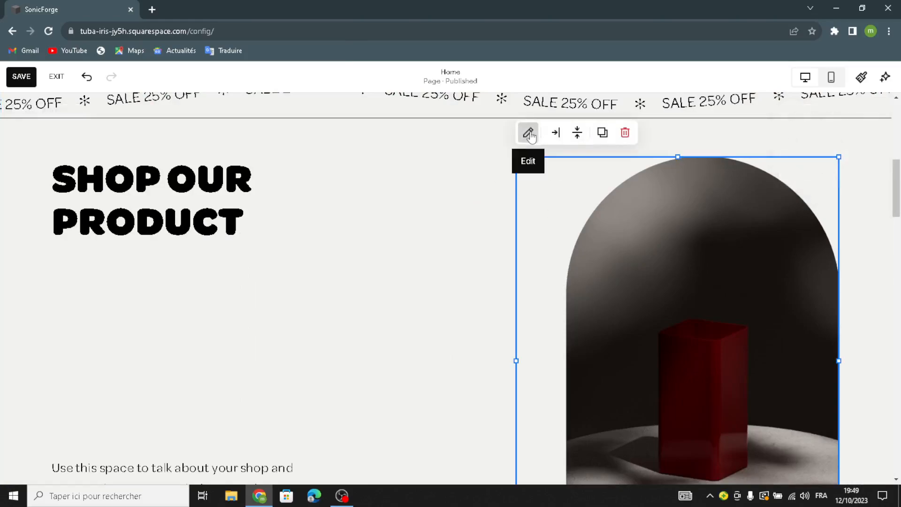
{"action": "left_click", "coordinate": [527, 133]}
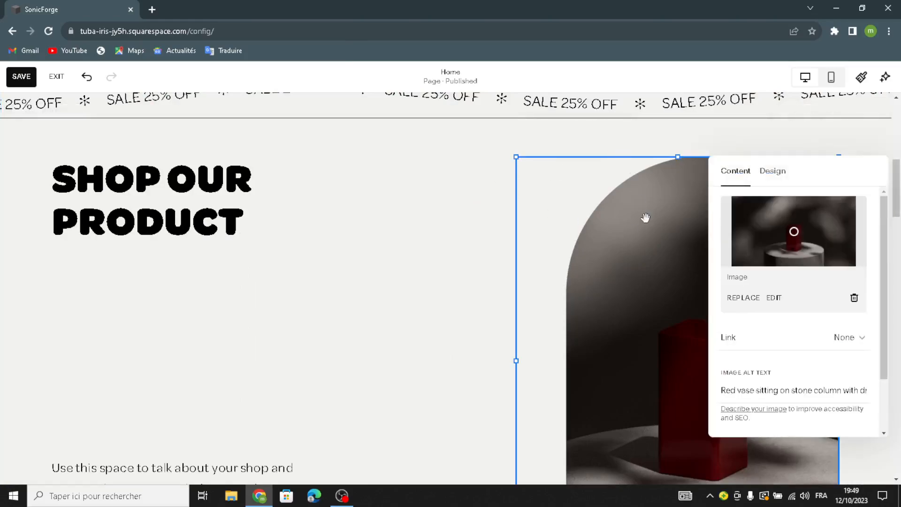
{"action": "left_click", "coordinate": [359, 339]}
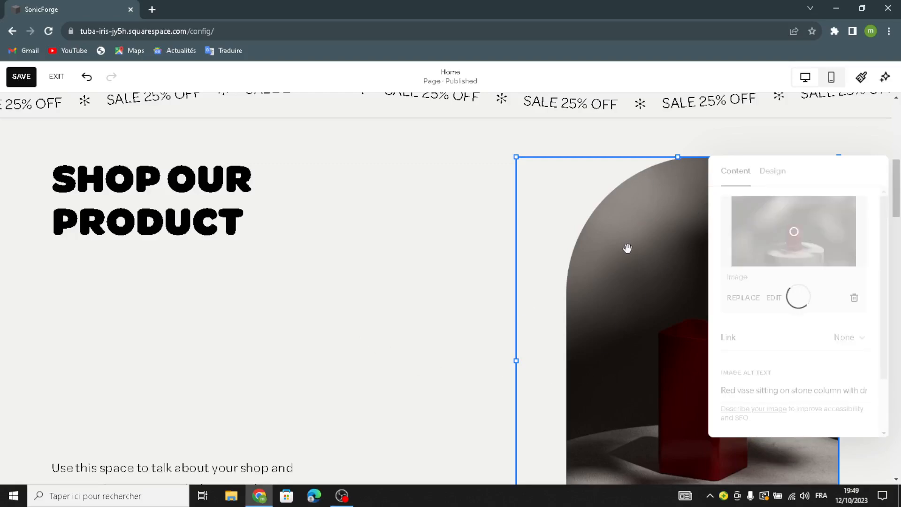
{"action": "left_click", "coordinate": [609, 184]}
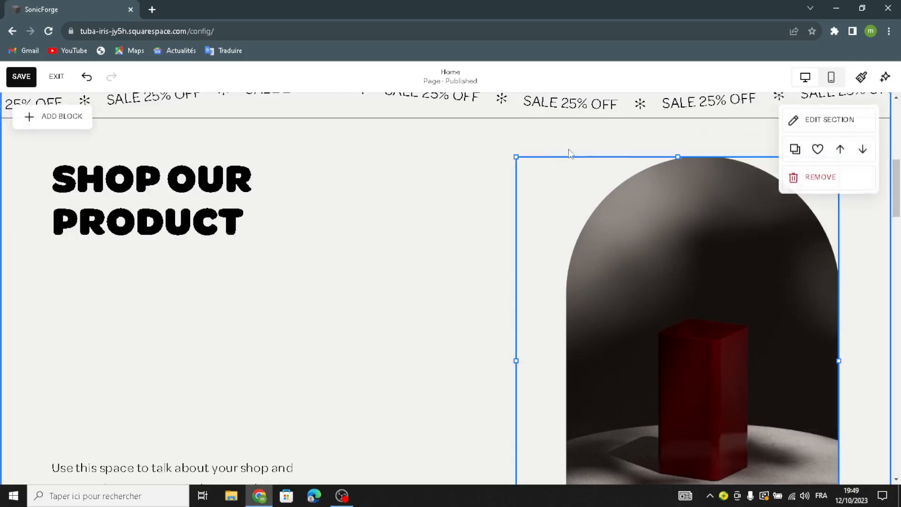
{"action": "left_click", "coordinate": [625, 133]}
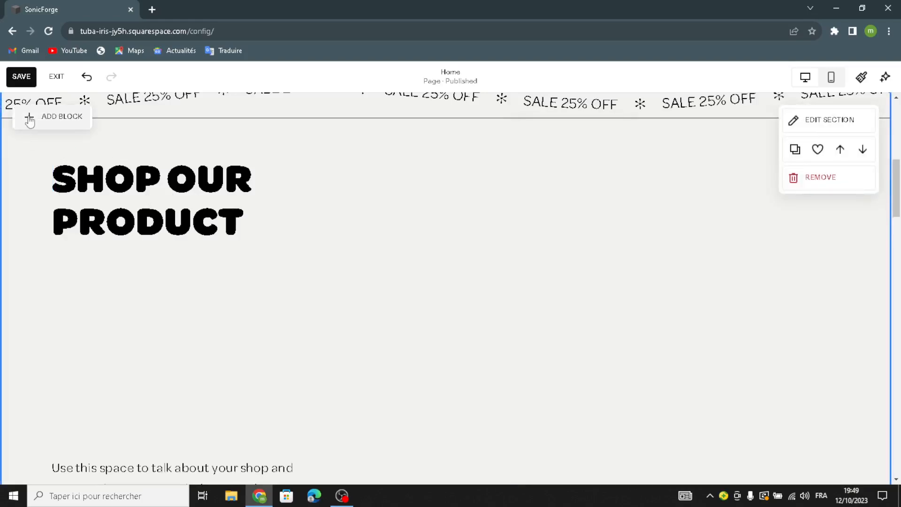
- Add an image block to the Shop Our Product section, placing and enlarging it to fill the empty area beside the heading
{"action": "left_click", "coordinate": [62, 116]}
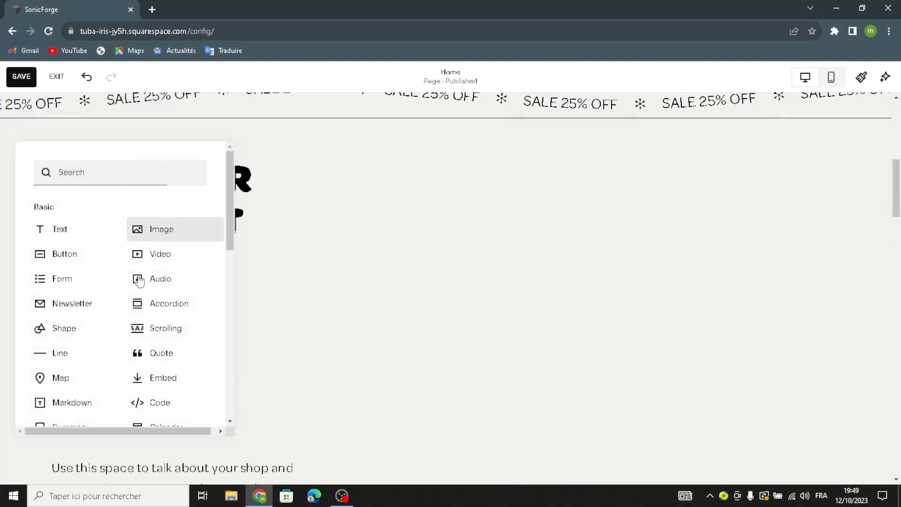
{"action": "left_click", "coordinate": [168, 229]}
{"action": "left_click", "coordinate": [693, 285]}
{"action": "left_click_drag", "start_coordinate": [166, 214], "coordinate": [575, 332]}
{"action": "left_click_drag", "start_coordinate": [548, 360], "coordinate": [407, 482]}
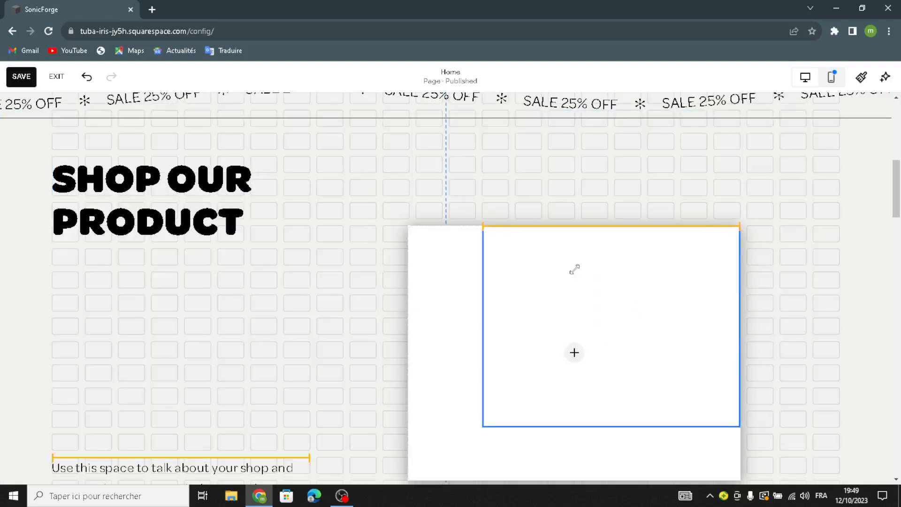
{"action": "left_click_drag", "start_coordinate": [747, 225], "coordinate": [806, 112]}
{"action": "left_click_drag", "start_coordinate": [479, 425], "coordinate": [345, 437]}
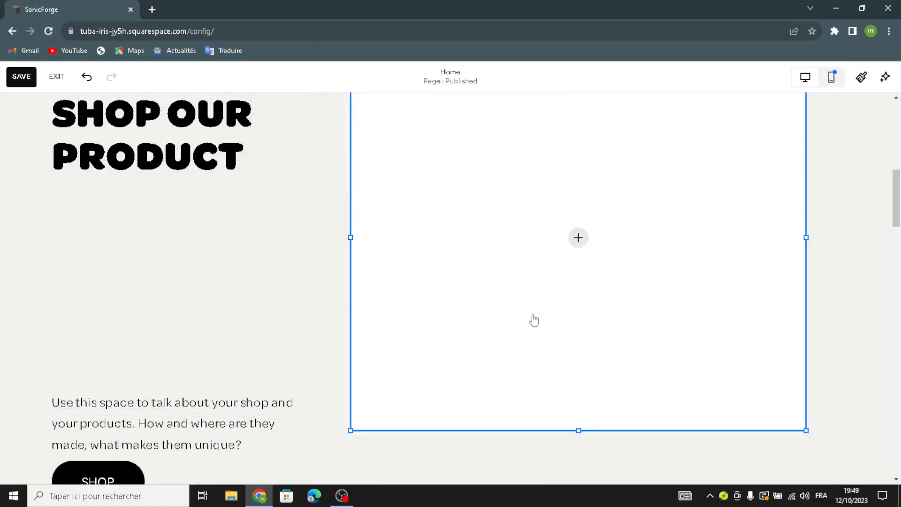
- For the new image block, search the free images for "digital music and sound effetcs"
{"action": "left_click", "coordinate": [579, 237]}
{"action": "left_click", "coordinate": [528, 256]}
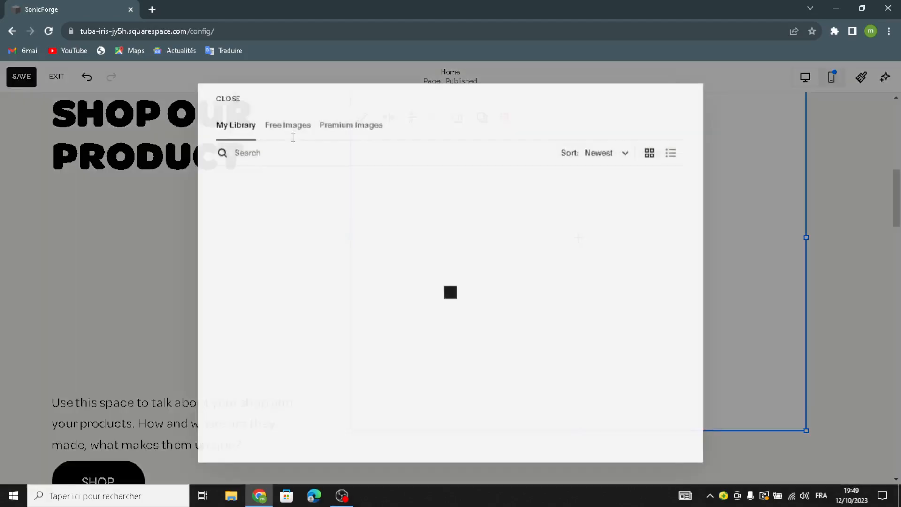
{"action": "left_click", "coordinate": [284, 153]}
{"action": "type", "text": "digita"}
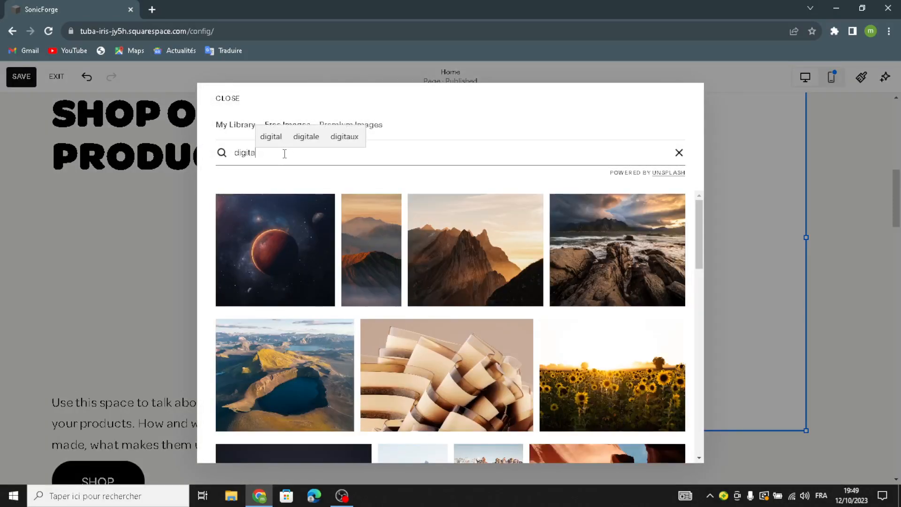
{"action": "type", "text": "l music an"}
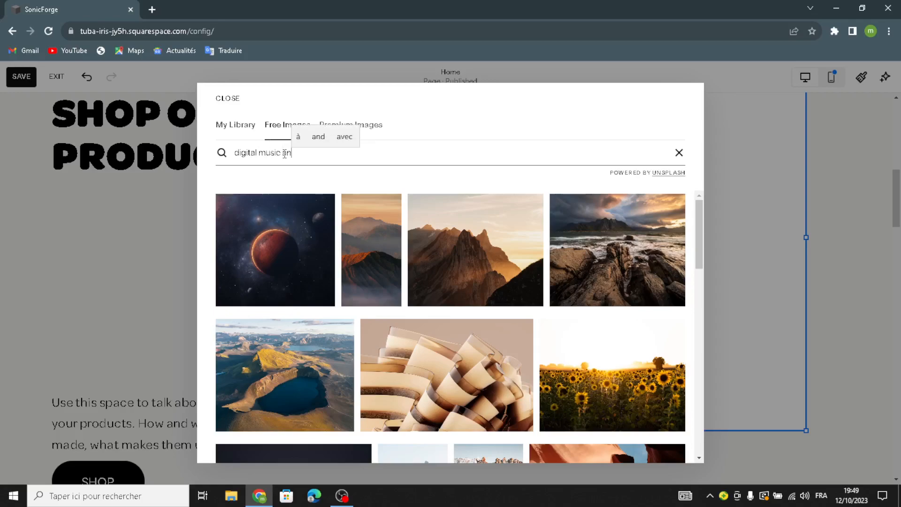
{"action": "type", "text": "d sound effet"}
{"action": "type", "text": "cs"}
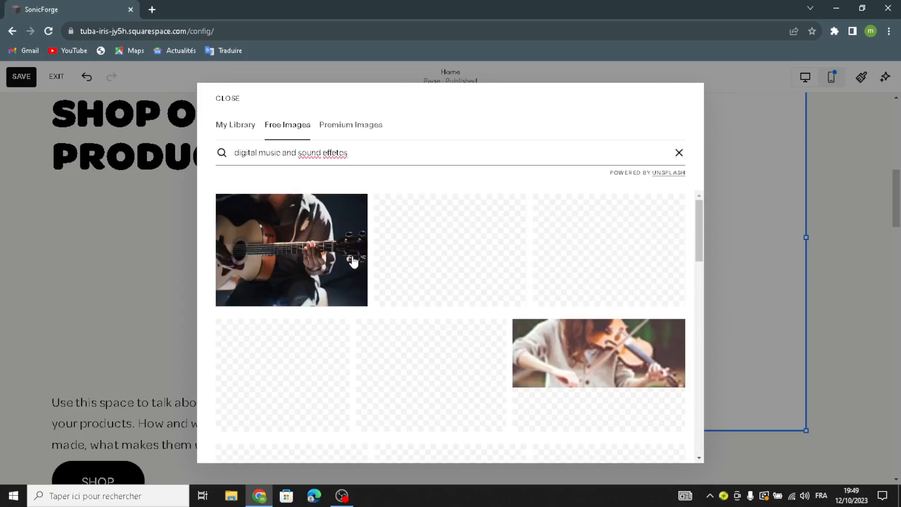
- Browse the free image results and insert the photo of the vinyl record with a teal and orange label into the block
{"action": "scroll", "coordinate": [622, 338], "scroll_direction": "down", "scroll_amount": 3}
{"action": "scroll", "coordinate": [622, 338], "scroll_direction": "down", "scroll_amount": 1}
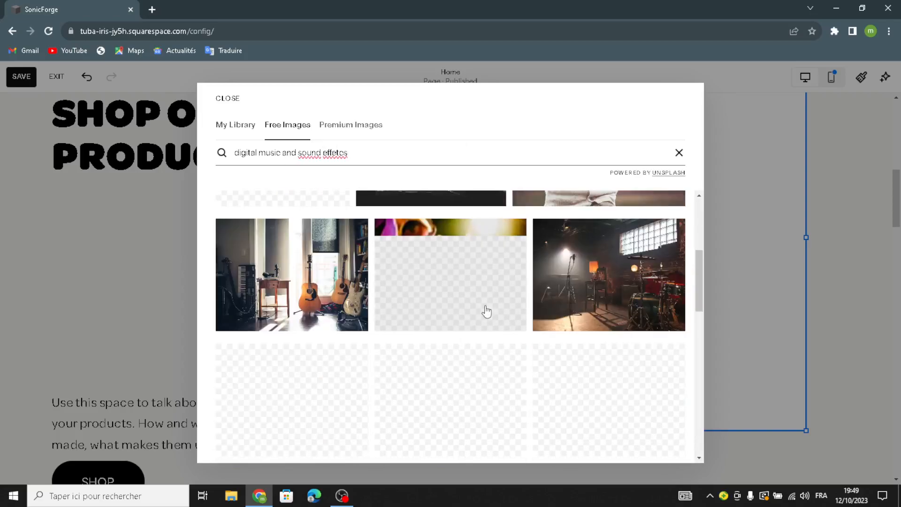
{"action": "scroll", "coordinate": [605, 332], "scroll_direction": "up", "scroll_amount": 1}
{"action": "scroll", "coordinate": [604, 339], "scroll_direction": "down", "scroll_amount": 4}
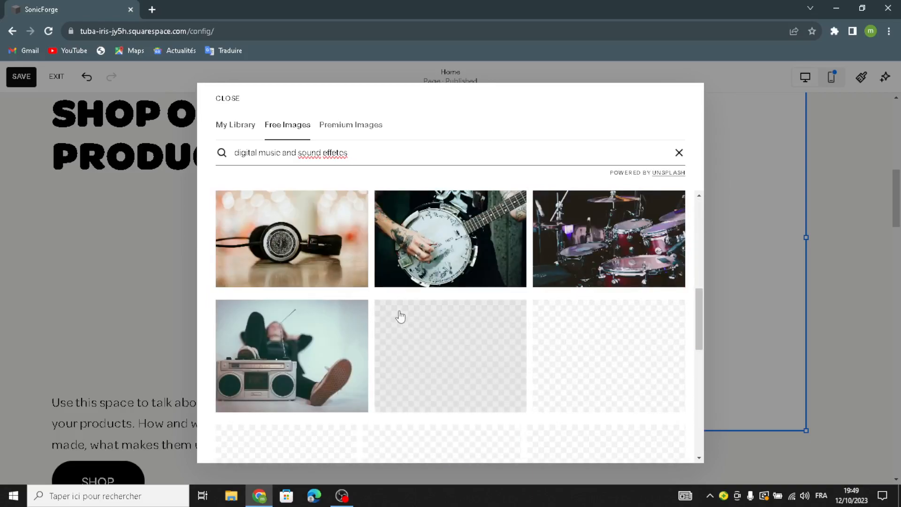
{"action": "scroll", "coordinate": [472, 392], "scroll_direction": "down", "scroll_amount": 2}
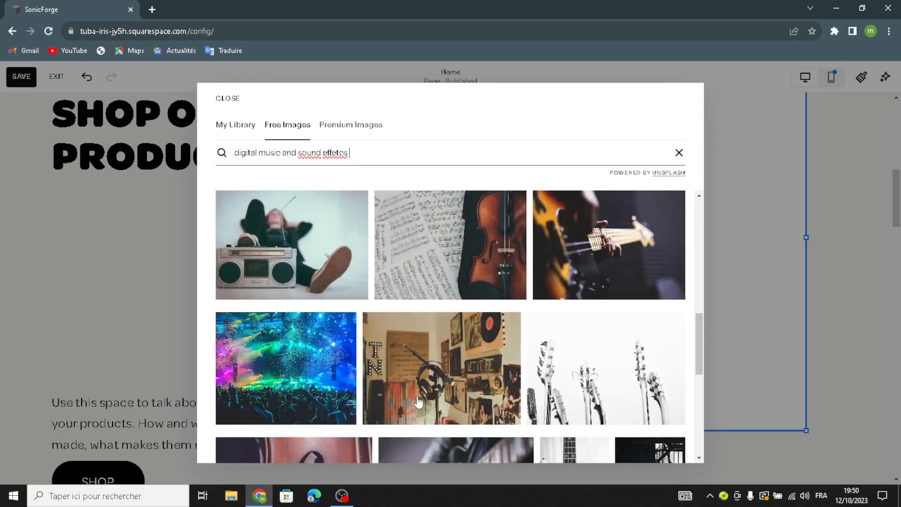
{"action": "scroll", "coordinate": [473, 394], "scroll_direction": "down", "scroll_amount": 5}
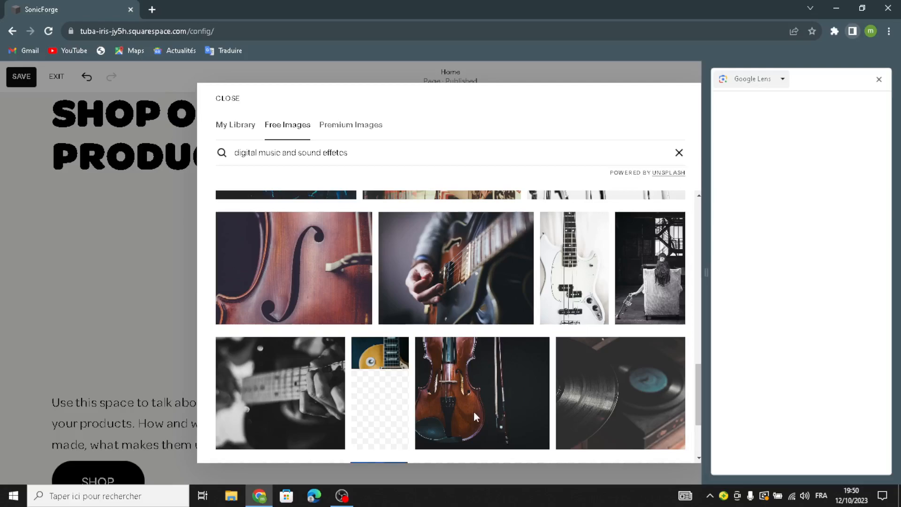
{"action": "scroll", "coordinate": [472, 416], "scroll_direction": "down", "scroll_amount": 2}
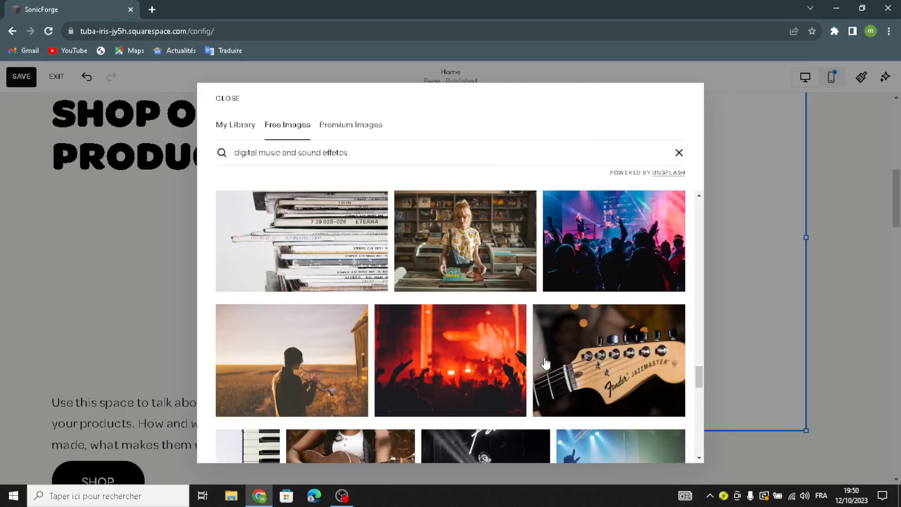
{"action": "scroll", "coordinate": [546, 363], "scroll_direction": "up", "scroll_amount": 1}
{"action": "scroll", "coordinate": [546, 363], "scroll_direction": "down", "scroll_amount": 4}
{"action": "scroll", "coordinate": [546, 363], "scroll_direction": "down", "scroll_amount": 3}
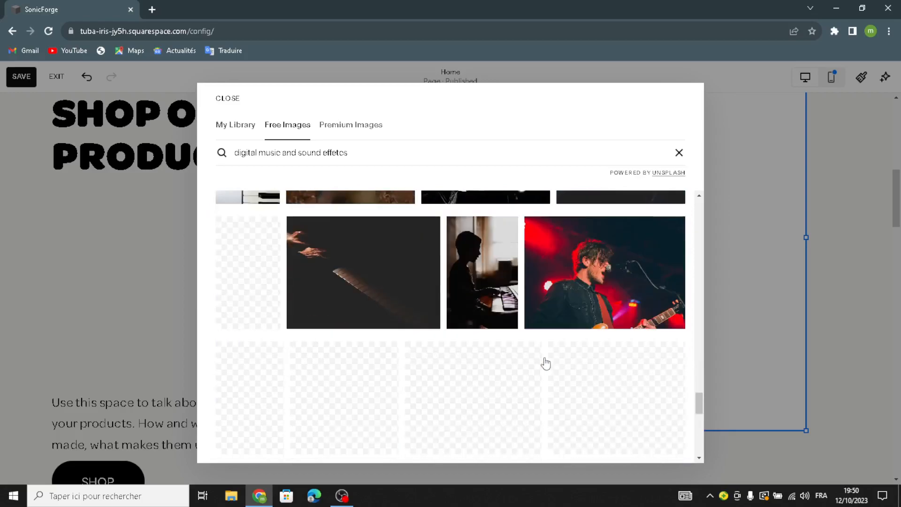
{"action": "scroll", "coordinate": [544, 362], "scroll_direction": "up", "scroll_amount": 15}
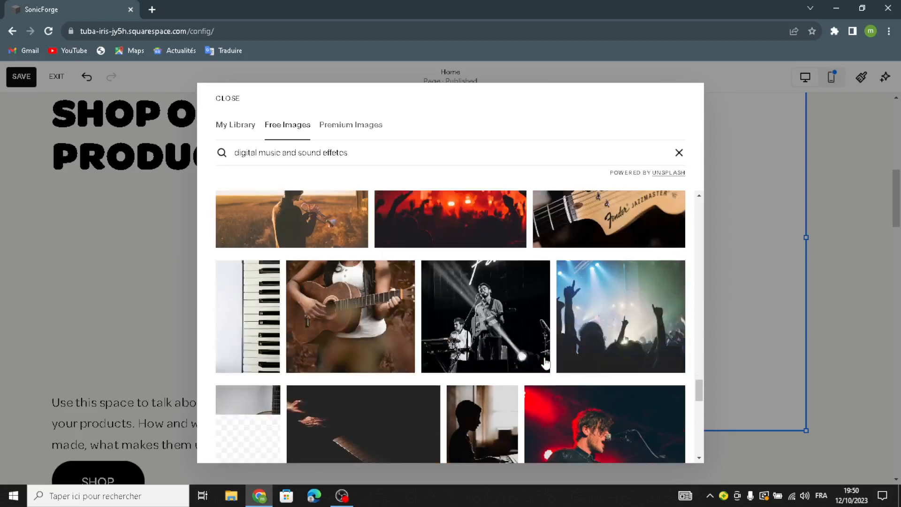
{"action": "scroll", "coordinate": [428, 418], "scroll_direction": "up", "scroll_amount": 5}
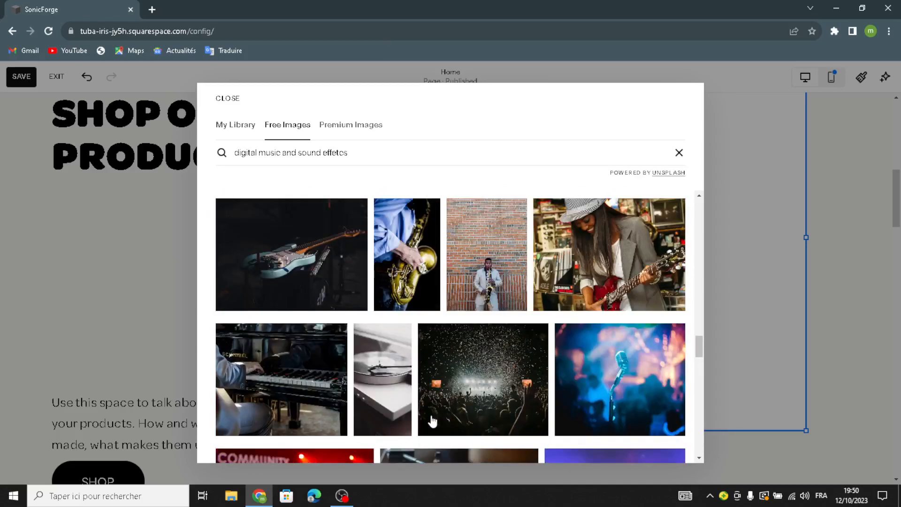
{"action": "scroll", "coordinate": [431, 397], "scroll_direction": "up", "scroll_amount": 10}
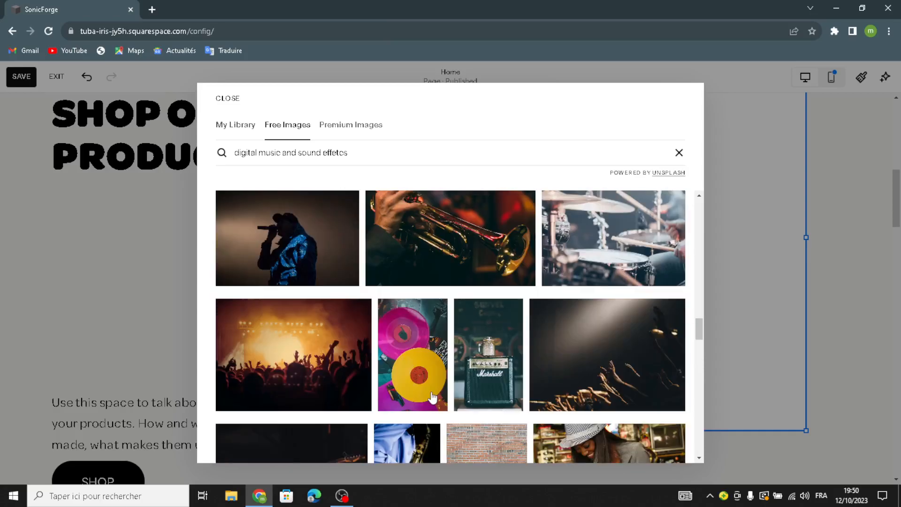
{"action": "scroll", "coordinate": [432, 398], "scroll_direction": "down", "scroll_amount": 2}
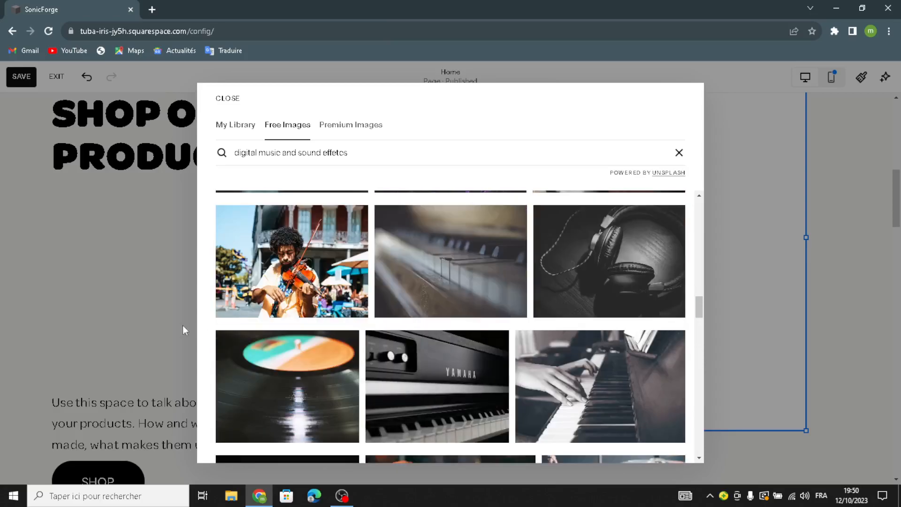
{"action": "left_click", "coordinate": [302, 384]}
{"action": "left_click", "coordinate": [606, 330]}
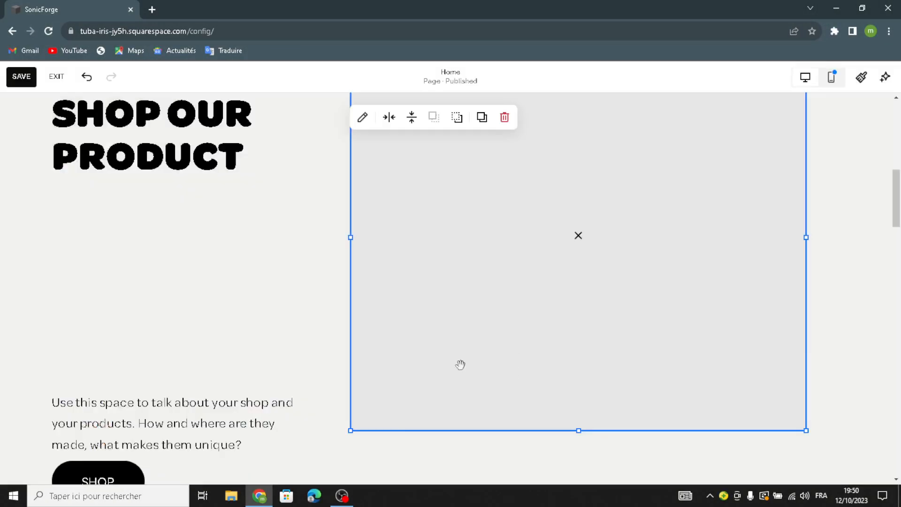
- Move the shop description text up closer to the Shop Our Product heading and place the SHOP button just beneath it
{"action": "left_click_drag", "start_coordinate": [205, 418], "coordinate": [203, 279]}
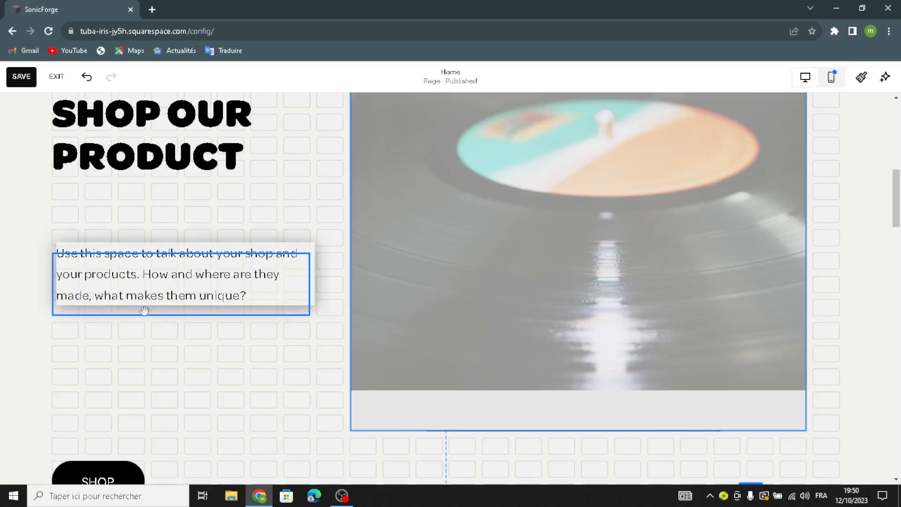
{"action": "left_click_drag", "start_coordinate": [111, 281], "coordinate": [110, 281]}
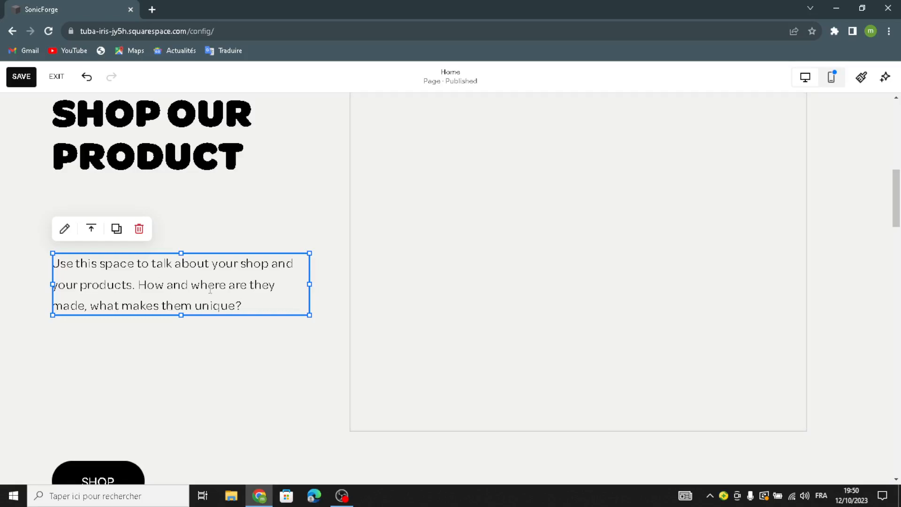
{"action": "left_click_drag", "start_coordinate": [91, 488], "coordinate": [133, 345]}
- Change the shop description's text style to Heading 4
{"action": "left_click", "coordinate": [86, 258]}
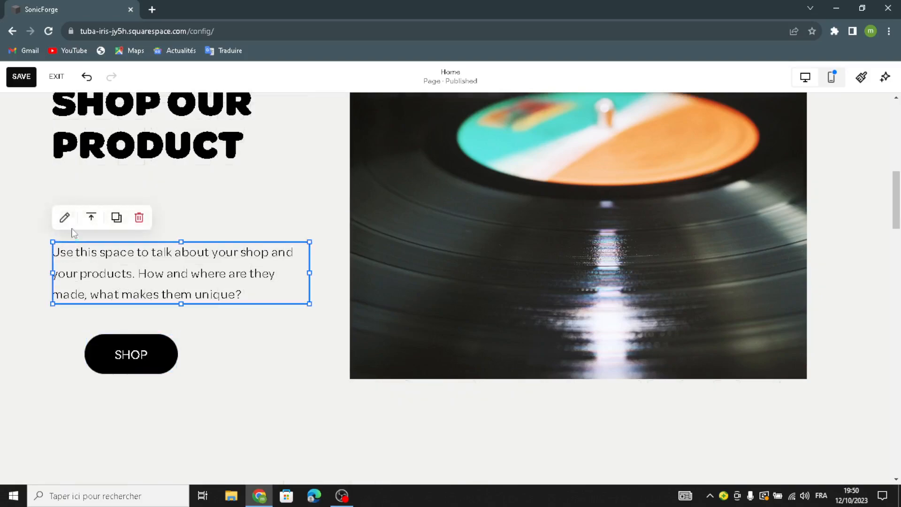
{"action": "left_click", "coordinate": [65, 218]}
{"action": "left_click", "coordinate": [107, 212]}
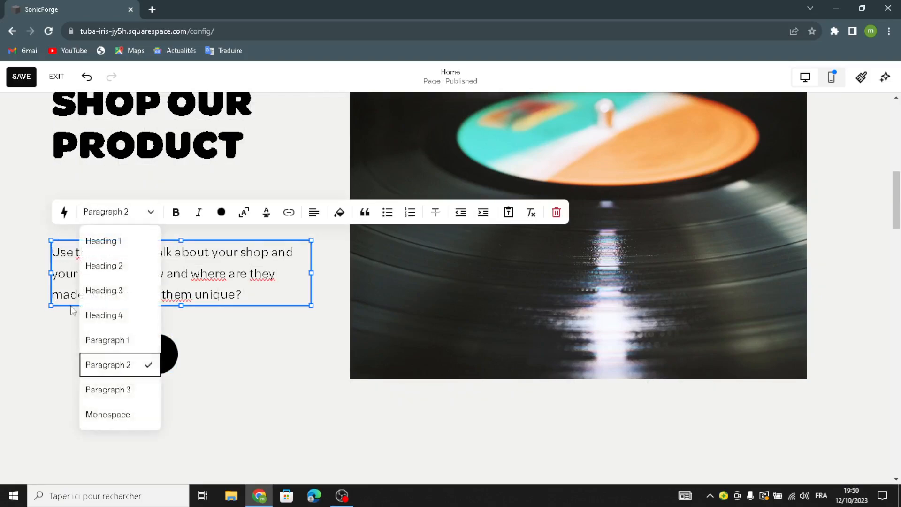
{"action": "left_click", "coordinate": [95, 320]}
{"action": "scroll", "coordinate": [270, 364], "scroll_direction": "down", "scroll_amount": 3}
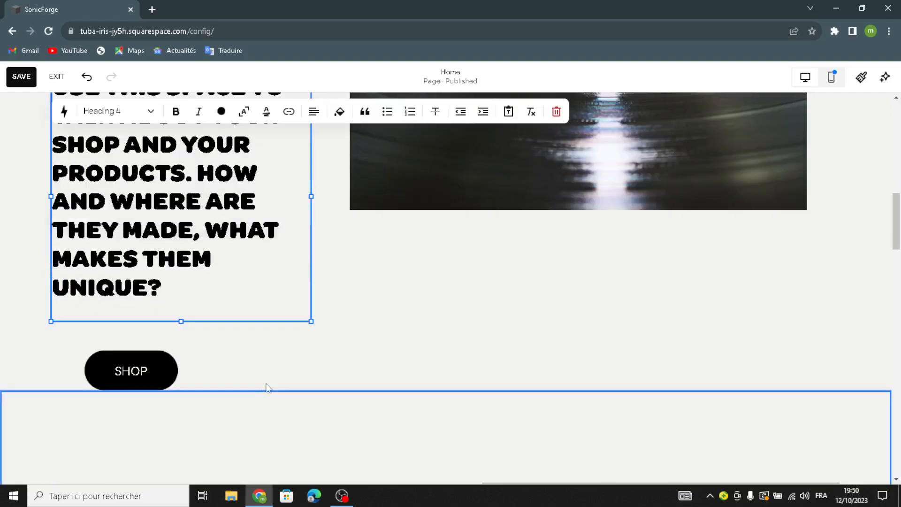
- Reposition the enlarged shop description directly beneath its heading and move the SHOP button up below it
{"action": "left_click_drag", "start_coordinate": [189, 197], "coordinate": [194, 220]}
{"action": "left_click_drag", "start_coordinate": [142, 371], "coordinate": [162, 281]}
- Apply the last background art option, the diagonal streaks pattern, to the Shop Our Product section
{"action": "scroll", "coordinate": [500, 347], "scroll_direction": "up", "scroll_amount": 10}
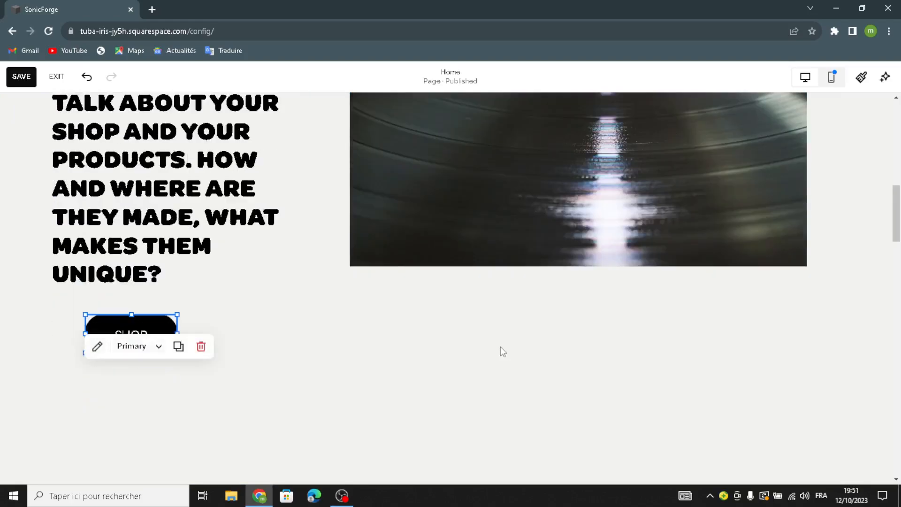
{"action": "scroll", "coordinate": [704, 305], "scroll_direction": "down", "scroll_amount": 3}
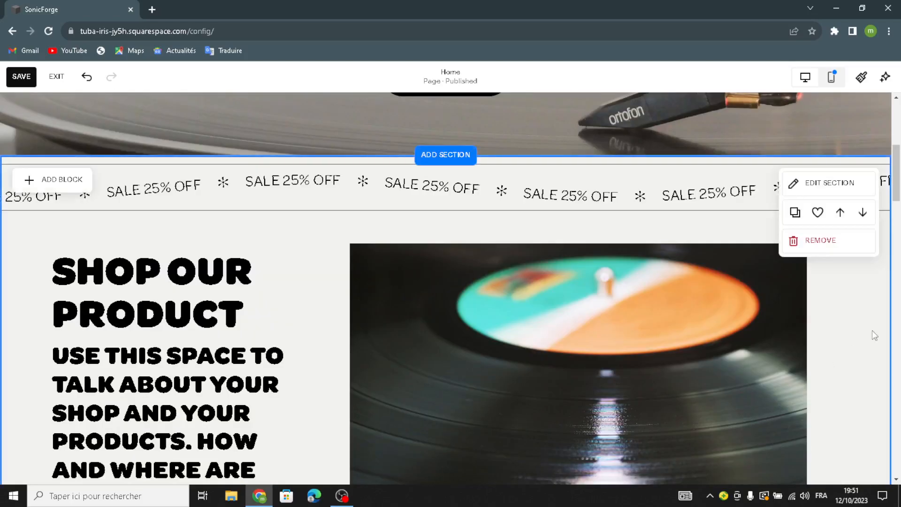
{"action": "left_click", "coordinate": [833, 196]}
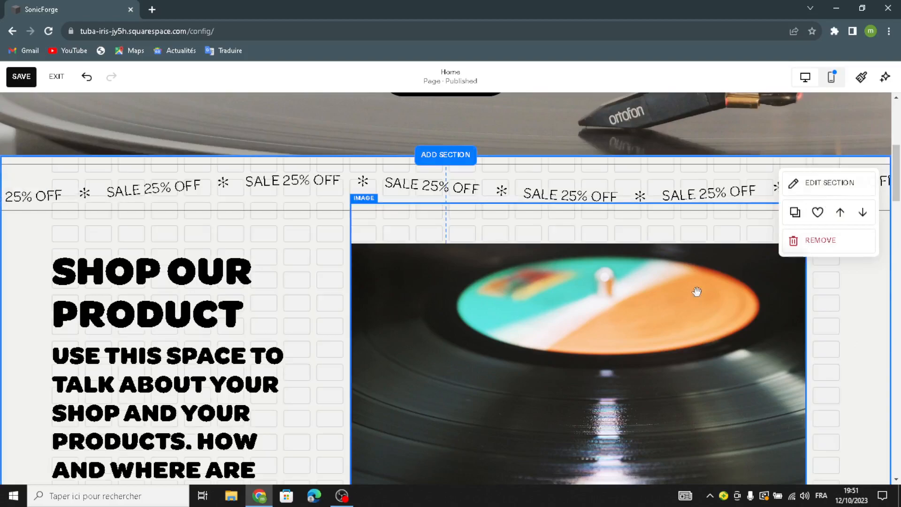
{"action": "left_click", "coordinate": [800, 215]}
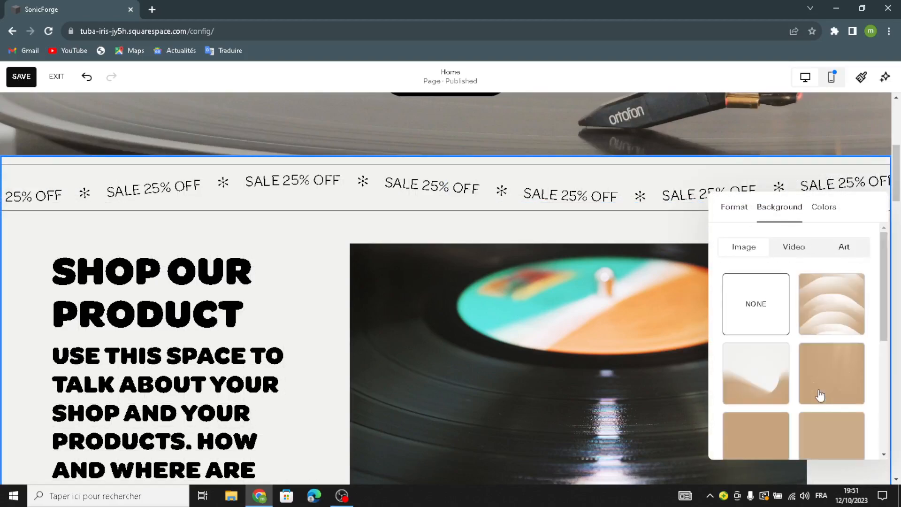
{"action": "scroll", "coordinate": [812, 401], "scroll_direction": "down", "scroll_amount": 5}
{"action": "left_click", "coordinate": [841, 352]}
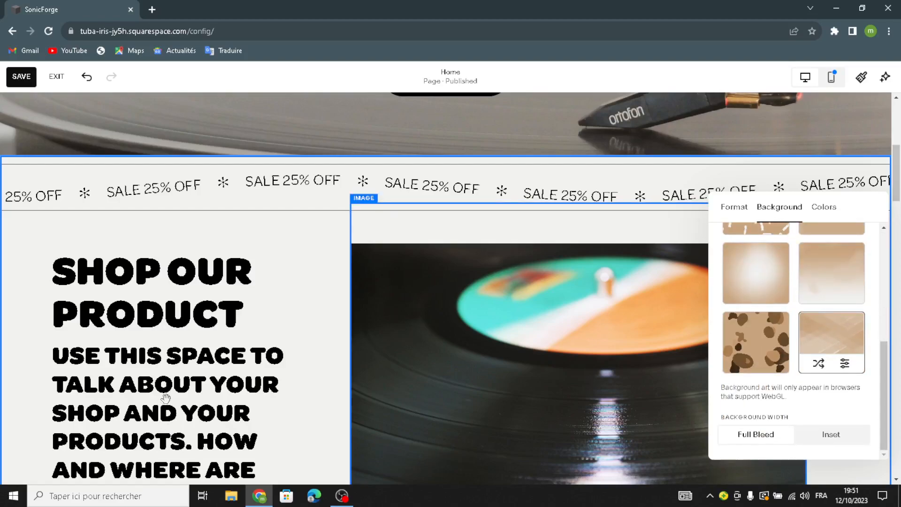
- Give the Services section the same diagonal streaks background art
{"action": "scroll", "coordinate": [240, 341], "scroll_direction": "down", "scroll_amount": 5}
{"action": "scroll", "coordinate": [240, 341], "scroll_direction": "down", "scroll_amount": 5}
{"action": "scroll", "coordinate": [364, 310], "scroll_direction": "down", "scroll_amount": 5}
{"action": "left_click", "coordinate": [355, 344]}
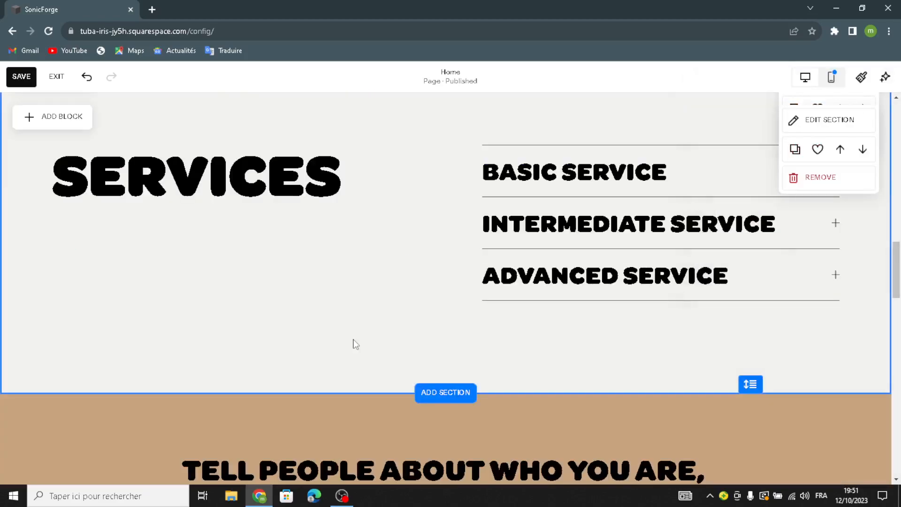
{"action": "left_click", "coordinate": [816, 123]}
{"action": "left_click", "coordinate": [781, 141]}
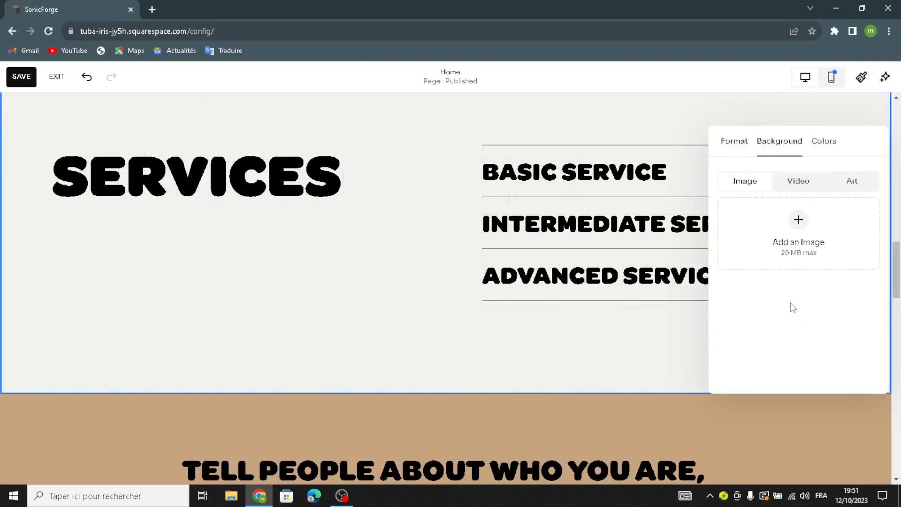
{"action": "left_click", "coordinate": [852, 181]}
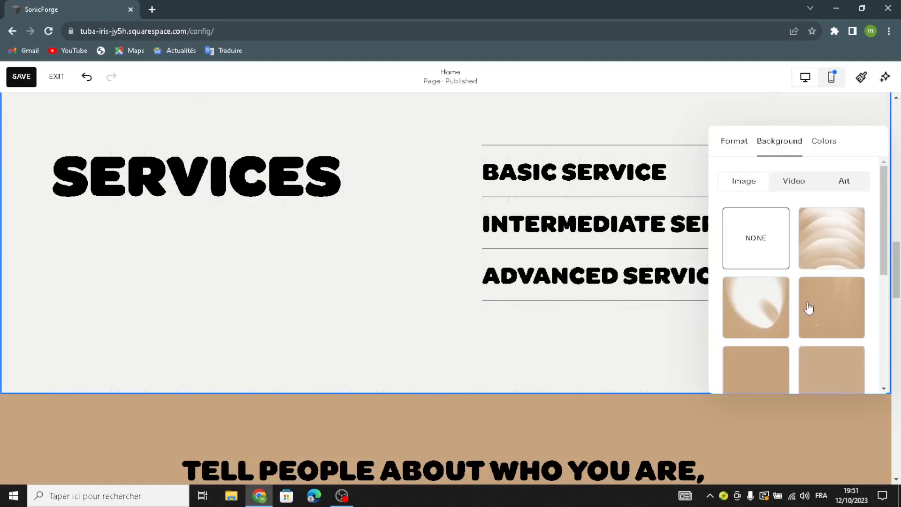
{"action": "scroll", "coordinate": [835, 263], "scroll_direction": "down", "scroll_amount": 5}
{"action": "left_click", "coordinate": [831, 270]}
- Apply the diagonal streaks background art to the Follow Us on Social section
{"action": "scroll", "coordinate": [245, 300], "scroll_direction": "down", "scroll_amount": 2}
{"action": "scroll", "coordinate": [247, 300], "scroll_direction": "down", "scroll_amount": 5}
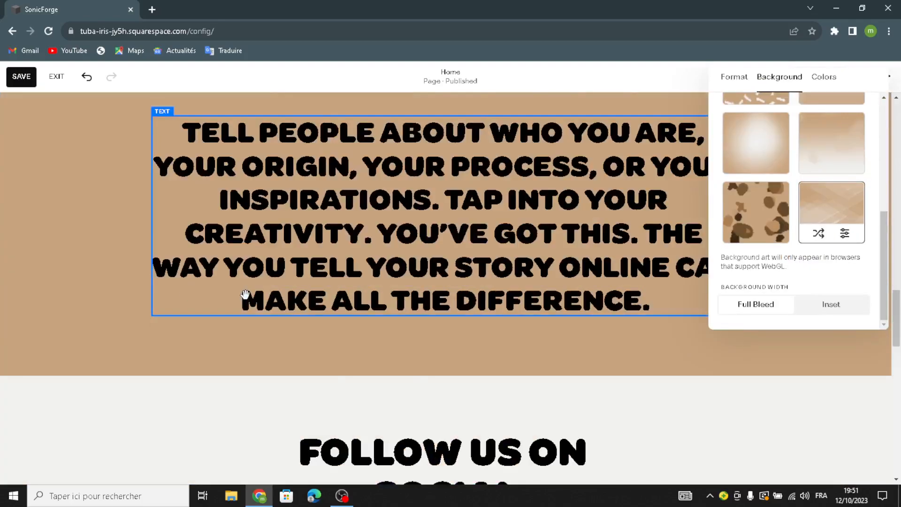
{"action": "scroll", "coordinate": [246, 297], "scroll_direction": "up", "scroll_amount": 2}
{"action": "left_click", "coordinate": [247, 296]}
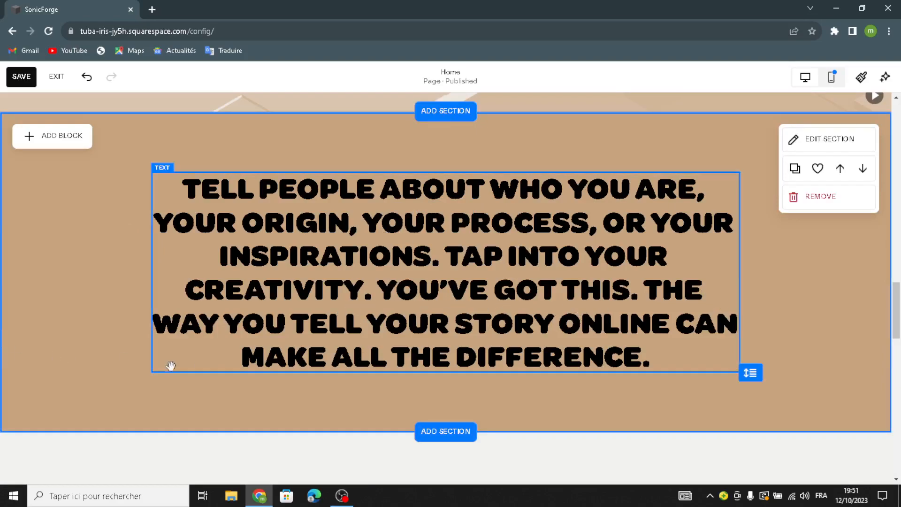
{"action": "scroll", "coordinate": [170, 365], "scroll_direction": "down", "scroll_amount": 6}
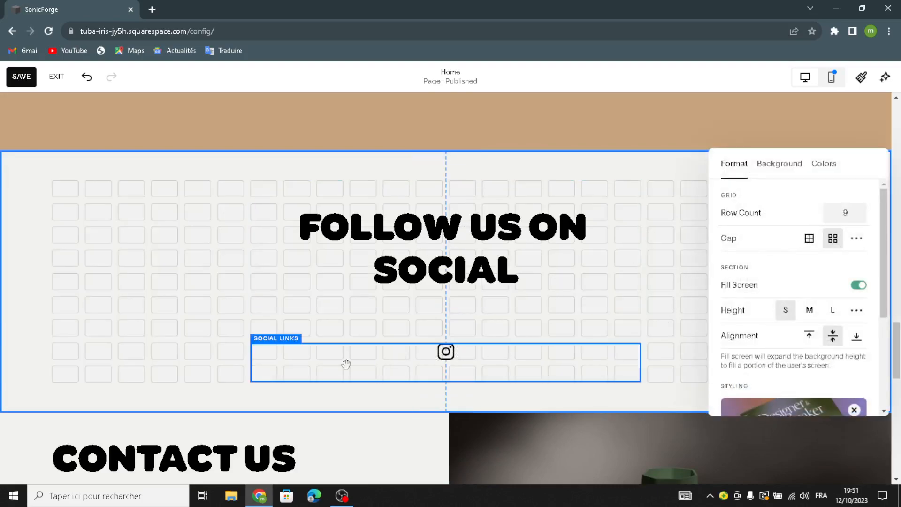
{"action": "left_click", "coordinate": [780, 165]}
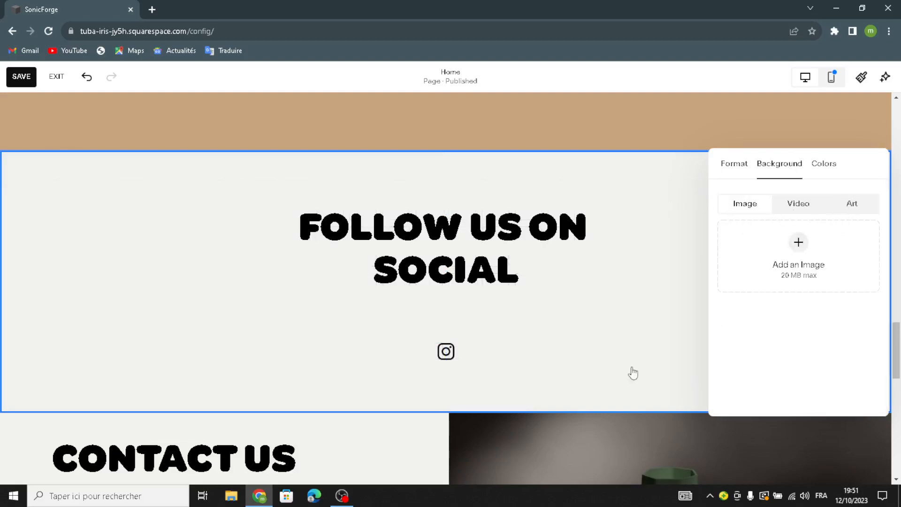
{"action": "left_click", "coordinate": [852, 203]}
{"action": "scroll", "coordinate": [805, 385], "scroll_direction": "down", "scroll_amount": 5}
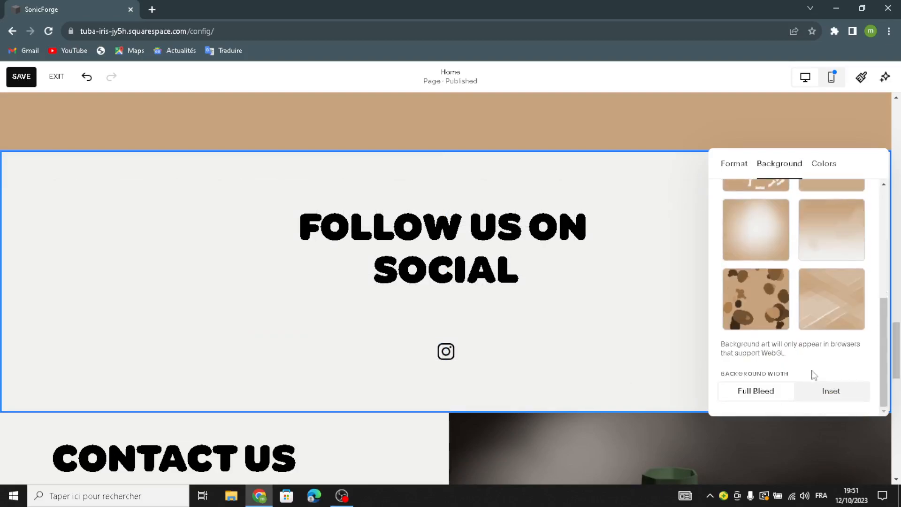
{"action": "left_click", "coordinate": [843, 299]}
- Delete the green vase image beside the Contact Us form
{"action": "scroll", "coordinate": [57, 382], "scroll_direction": "down", "scroll_amount": 7}
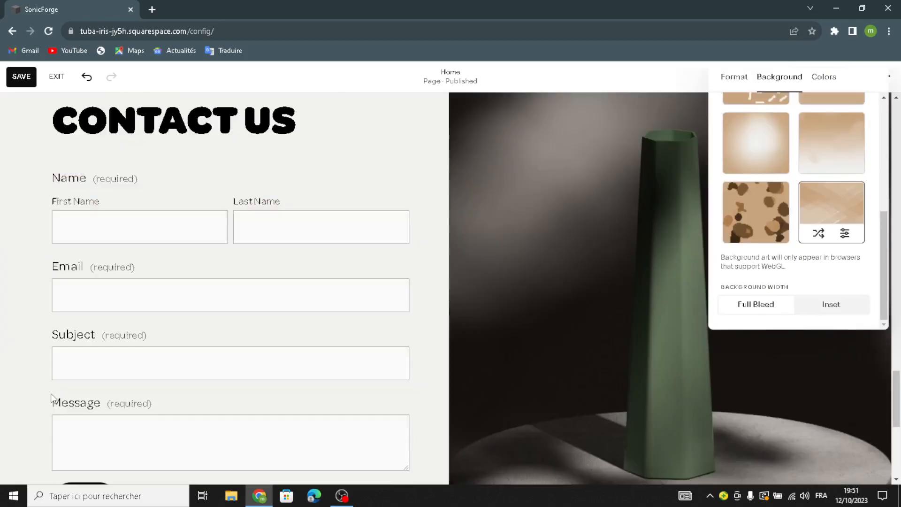
{"action": "left_click", "coordinate": [563, 301]}
{"action": "left_click", "coordinate": [493, 375]}
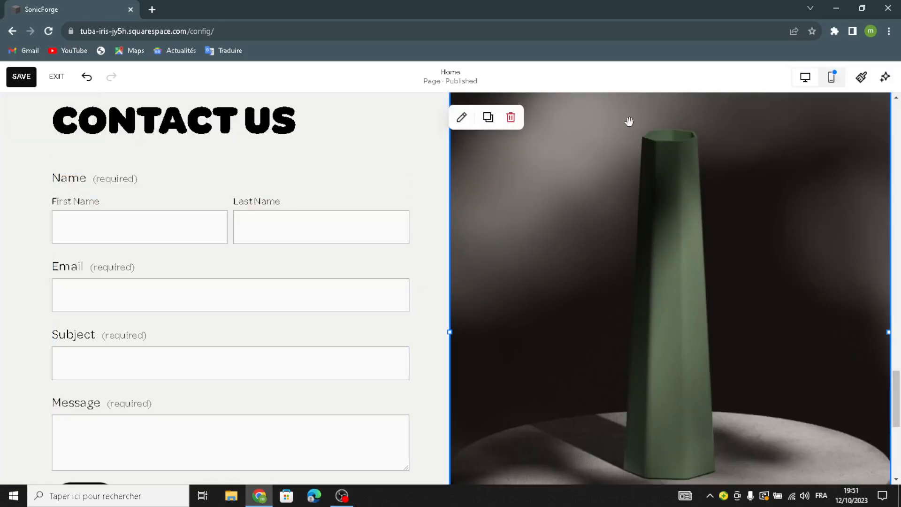
{"action": "left_click", "coordinate": [510, 118]}
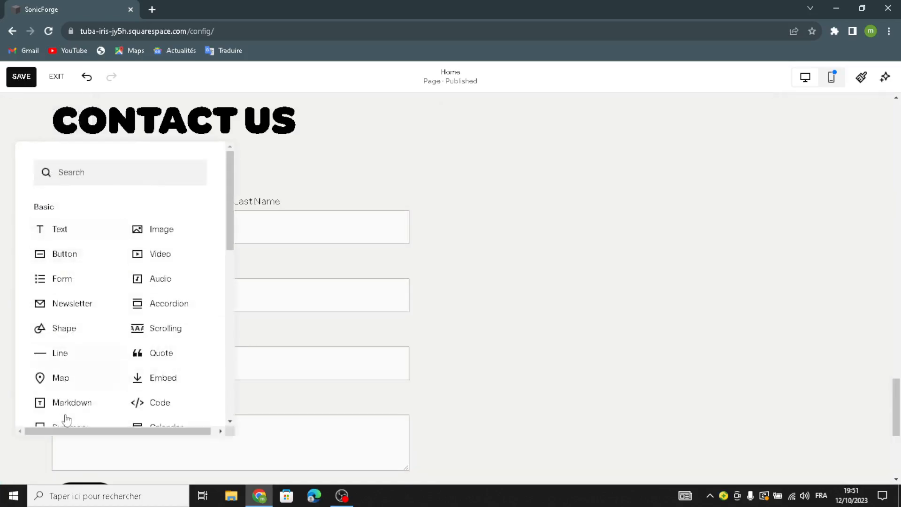
- Add a Map block in the empty area beside the contact form and enlarge it to fill the space
{"action": "left_click", "coordinate": [65, 377]}
{"action": "left_click_drag", "start_coordinate": [104, 291], "coordinate": [588, 328]}
{"action": "left_click_drag", "start_coordinate": [550, 169], "coordinate": [443, 87]}
{"action": "scroll", "coordinate": [589, 394], "scroll_direction": "down", "scroll_amount": 3}
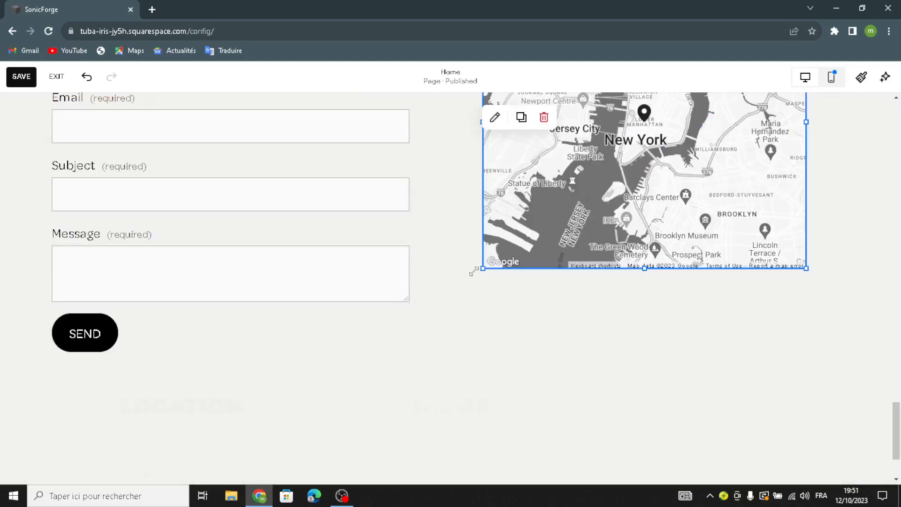
{"action": "left_click_drag", "start_coordinate": [468, 308], "coordinate": [464, 324]}
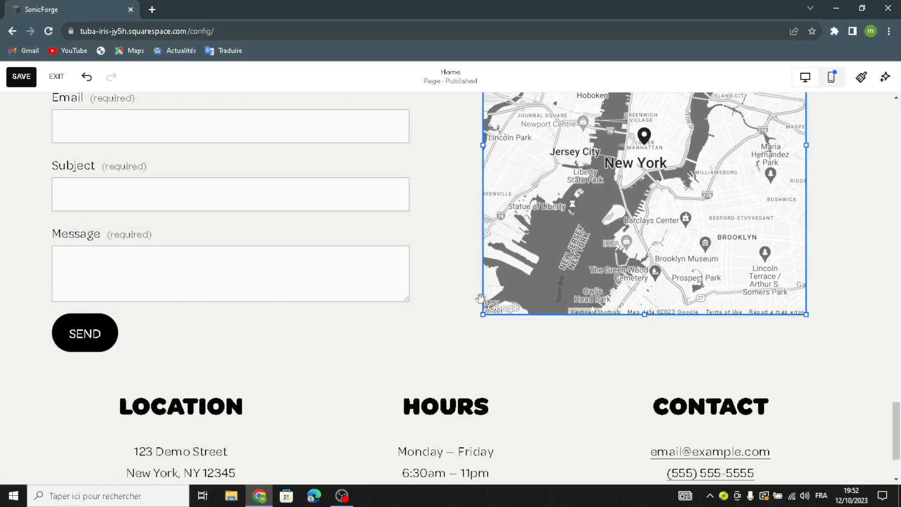
- Change the design style of the map in the Contact Us section to Satellite
{"action": "scroll", "coordinate": [480, 299], "scroll_direction": "up", "scroll_amount": 6}
{"action": "left_click", "coordinate": [456, 228]}
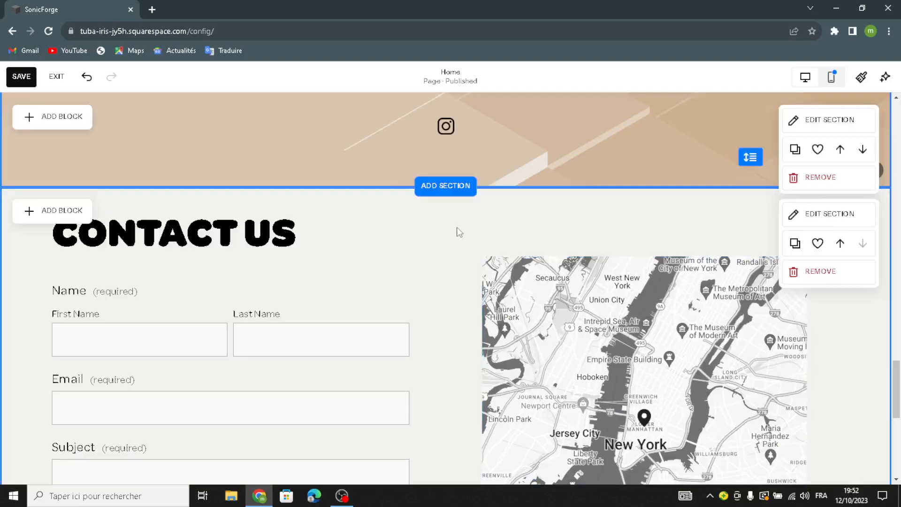
{"action": "left_click", "coordinate": [830, 214]}
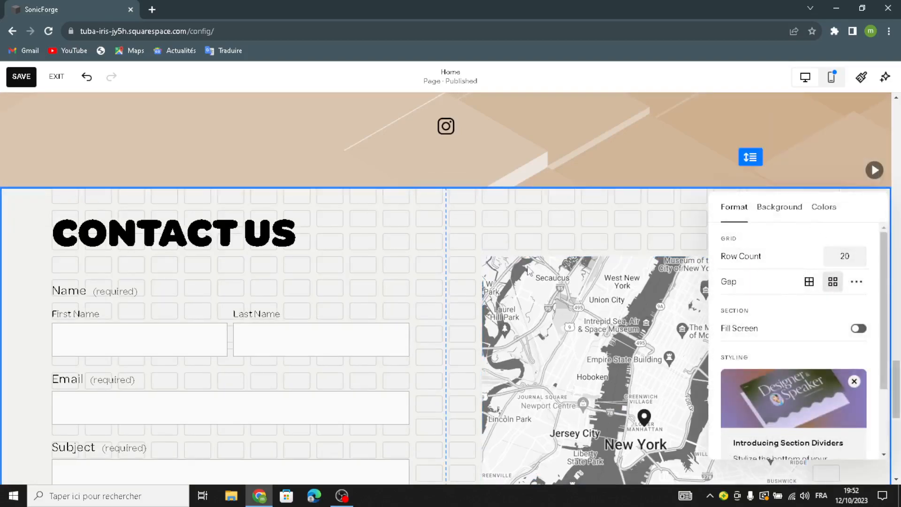
{"action": "left_click", "coordinate": [510, 260]}
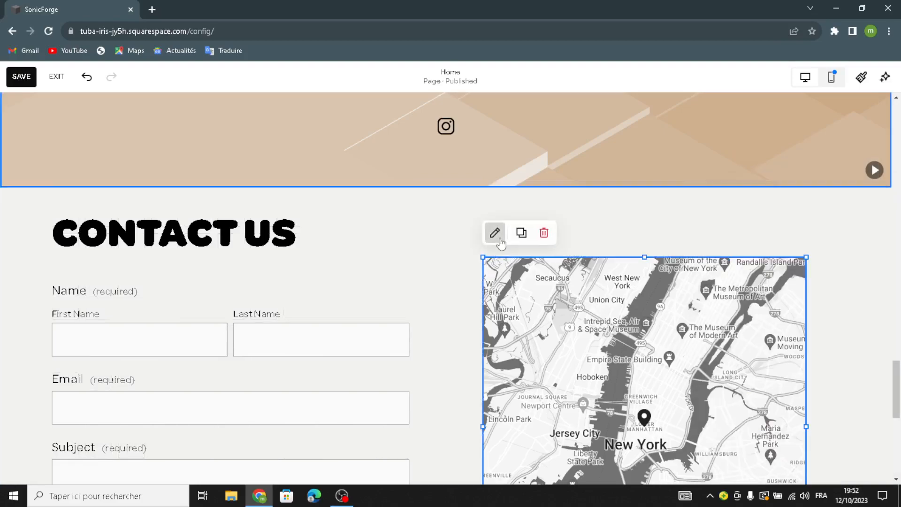
{"action": "left_click", "coordinate": [493, 234]}
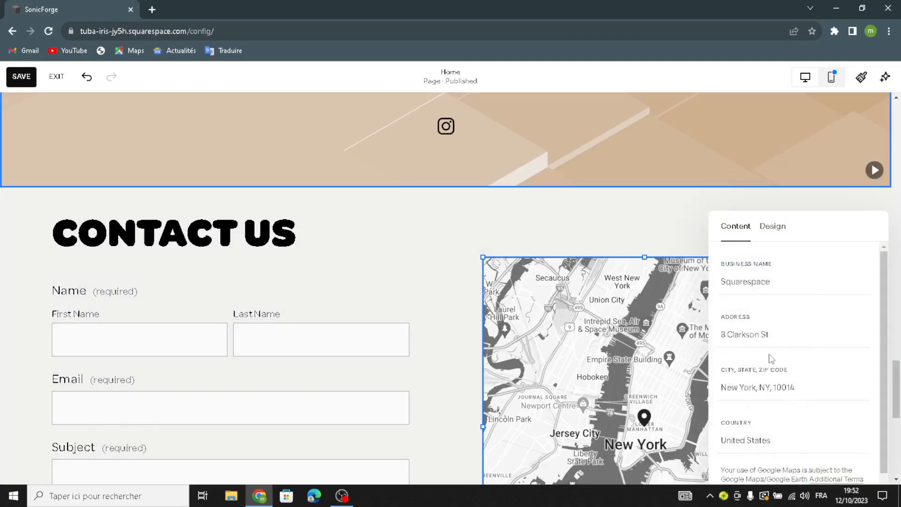
{"action": "scroll", "coordinate": [777, 460], "scroll_direction": "down", "scroll_amount": 1}
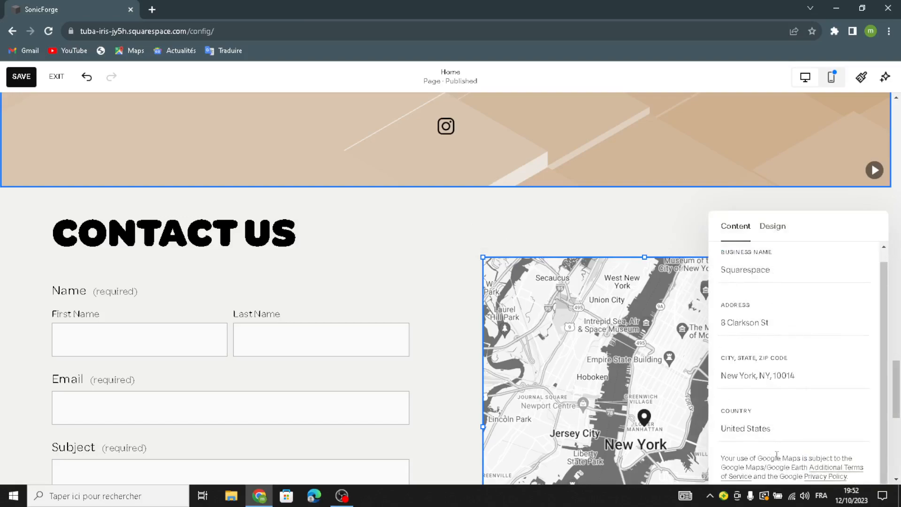
{"action": "left_click", "coordinate": [773, 226]}
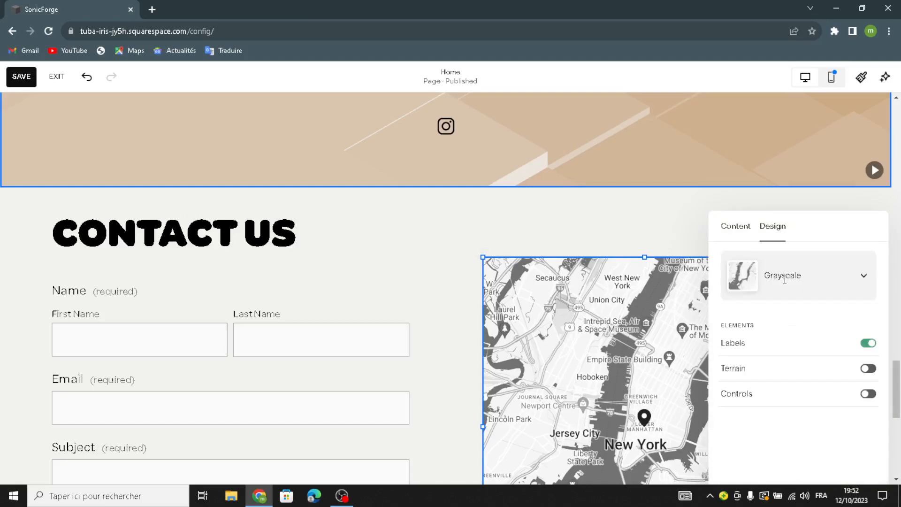
{"action": "left_click", "coordinate": [803, 278]}
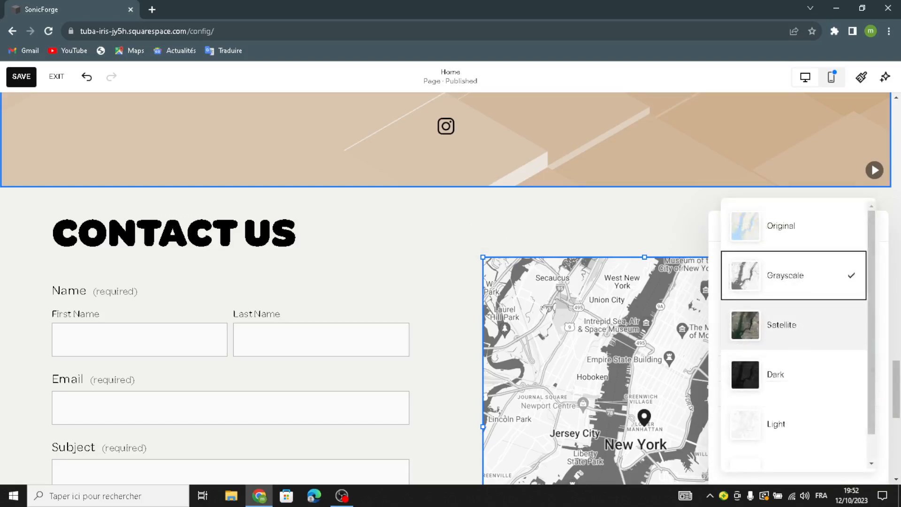
{"action": "left_click", "coordinate": [788, 325]}
- Give the Contact Us section the diagonal streaks background art
{"action": "left_click", "coordinate": [467, 207]}
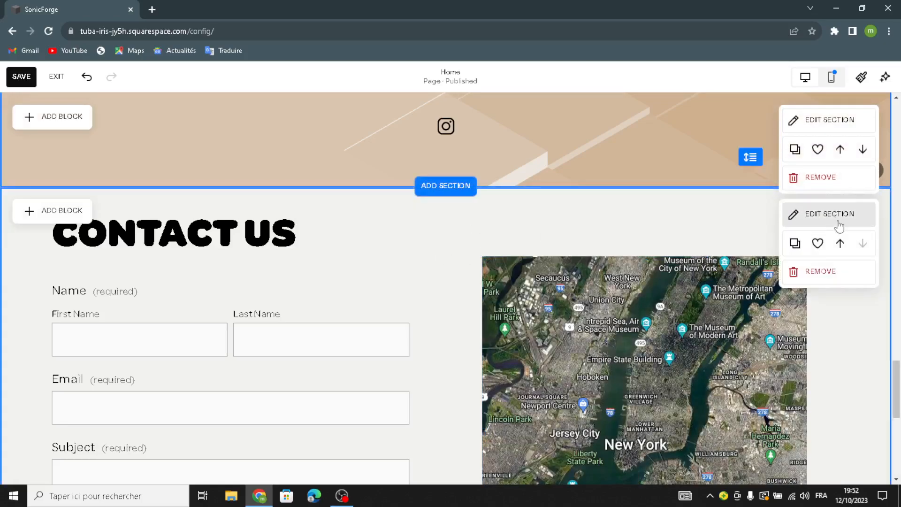
{"action": "left_click", "coordinate": [830, 214]}
{"action": "left_click", "coordinate": [771, 210]}
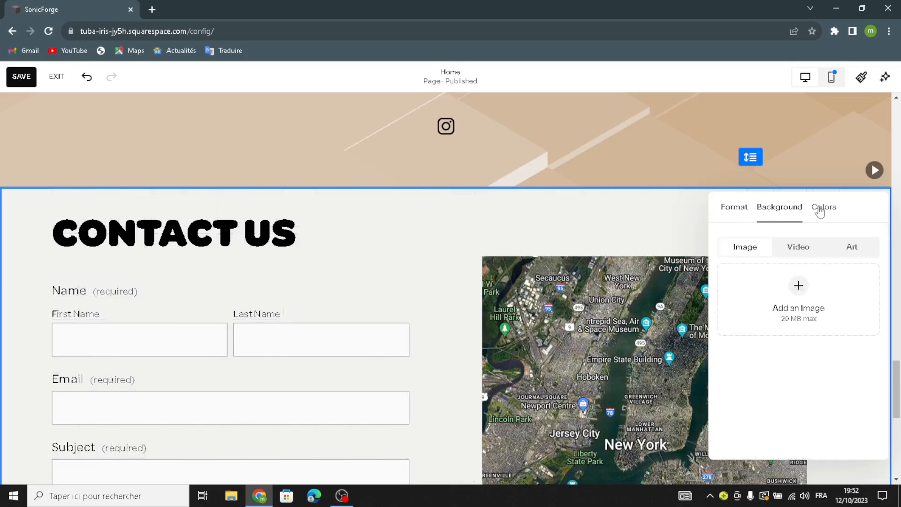
{"action": "left_click", "coordinate": [852, 246]}
{"action": "scroll", "coordinate": [801, 371], "scroll_direction": "down", "scroll_amount": 5}
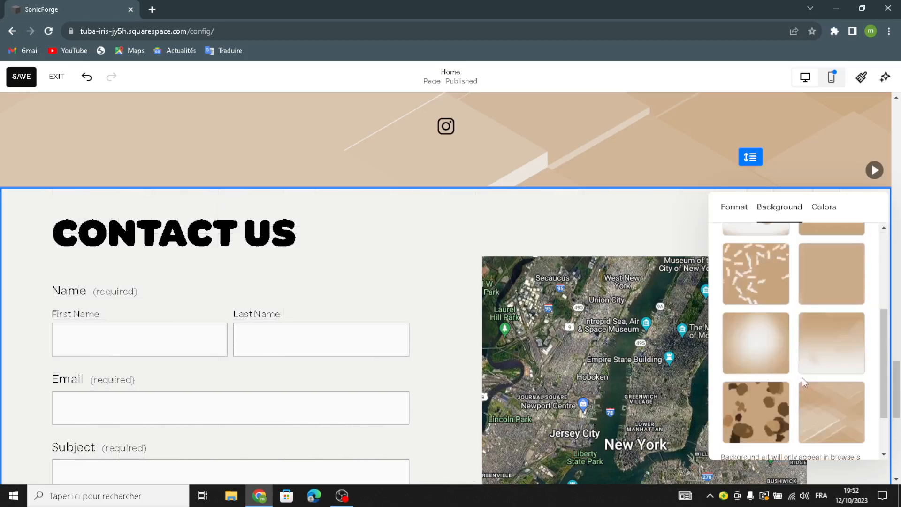
{"action": "left_click", "coordinate": [828, 348]}
- Edit the site footer and apply the same diagonal streaks background art to its section
{"action": "scroll", "coordinate": [441, 328], "scroll_direction": "down", "scroll_amount": 8}
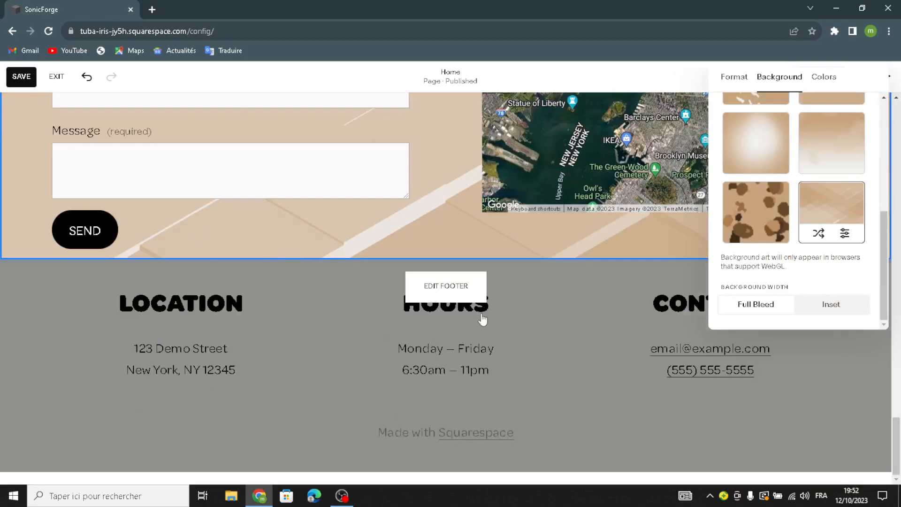
{"action": "left_click", "coordinate": [437, 285]}
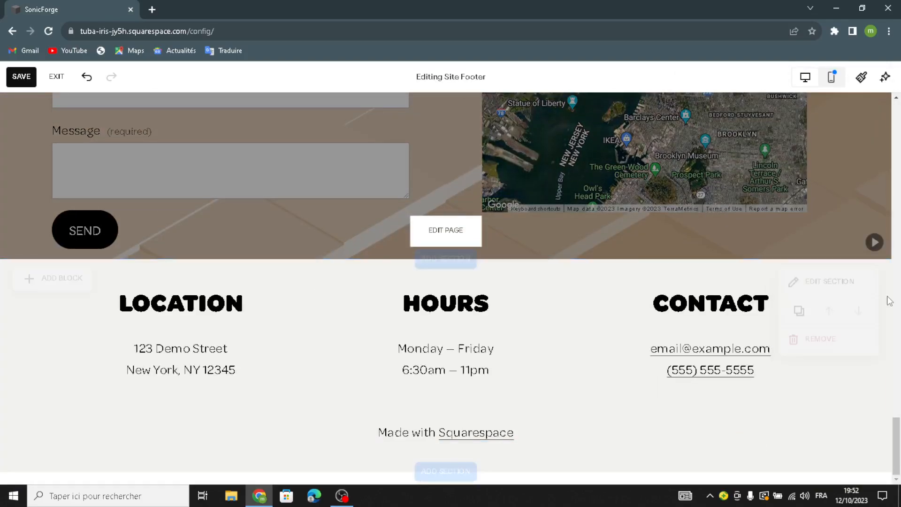
{"action": "left_click", "coordinate": [853, 293]}
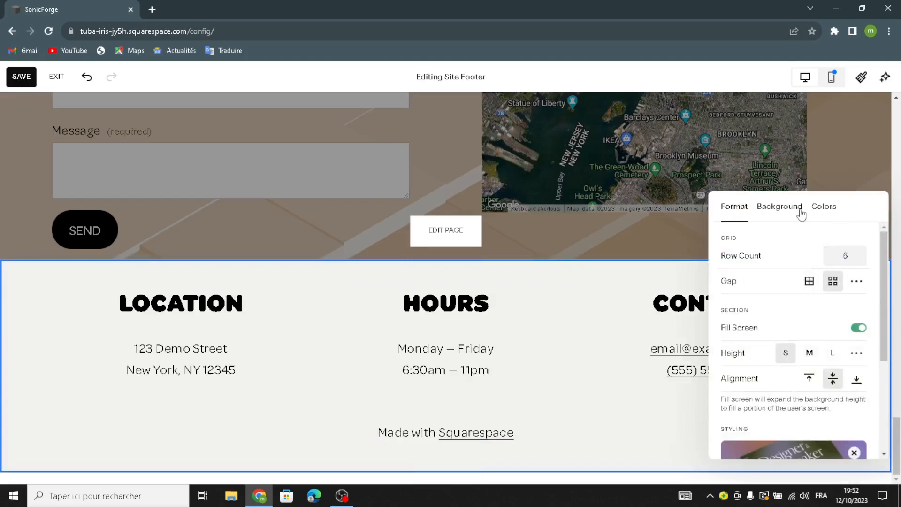
{"action": "left_click", "coordinate": [780, 206]}
{"action": "left_click", "coordinate": [852, 246]}
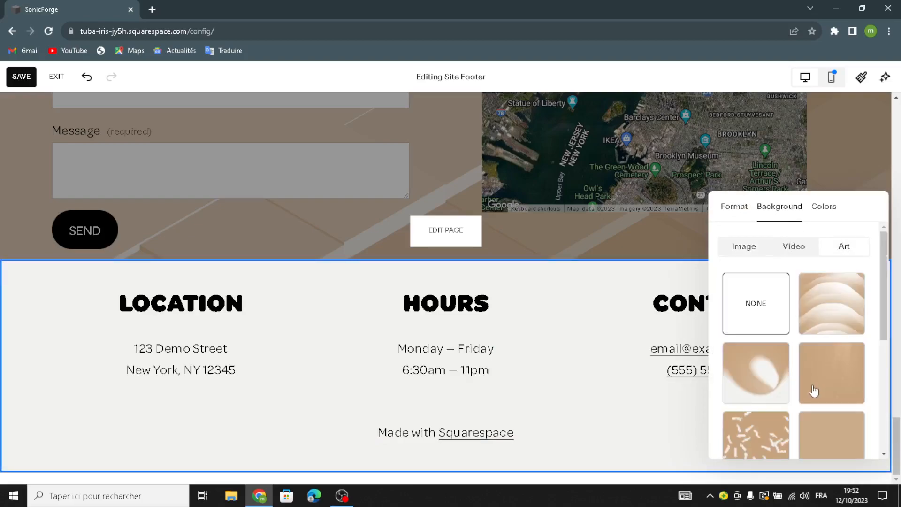
{"action": "scroll", "coordinate": [812, 389], "scroll_direction": "down", "scroll_amount": 5}
{"action": "left_click", "coordinate": [831, 338]}
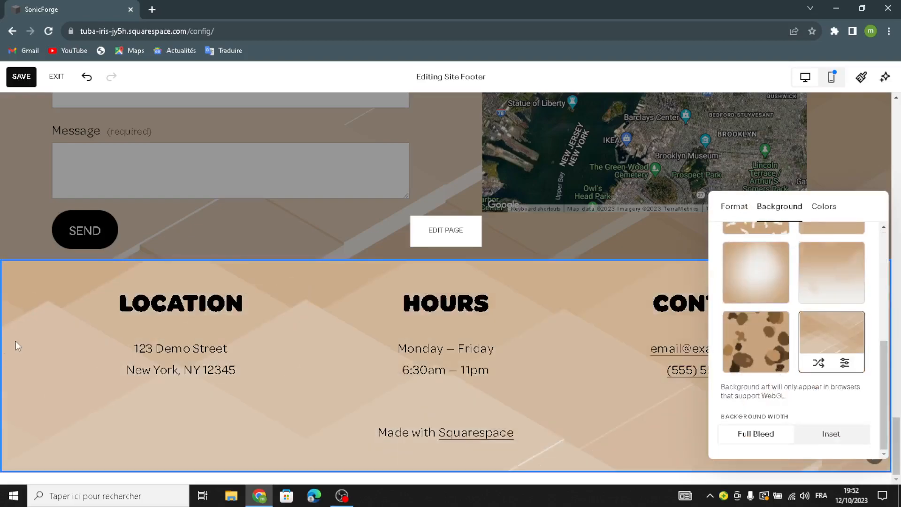
{"action": "left_click", "coordinate": [16, 344]}
- Review the home page from the footer up to the welcome banner and back down through the Shop and Services sections
{"action": "scroll", "coordinate": [101, 325], "scroll_direction": "up", "scroll_amount": 12}
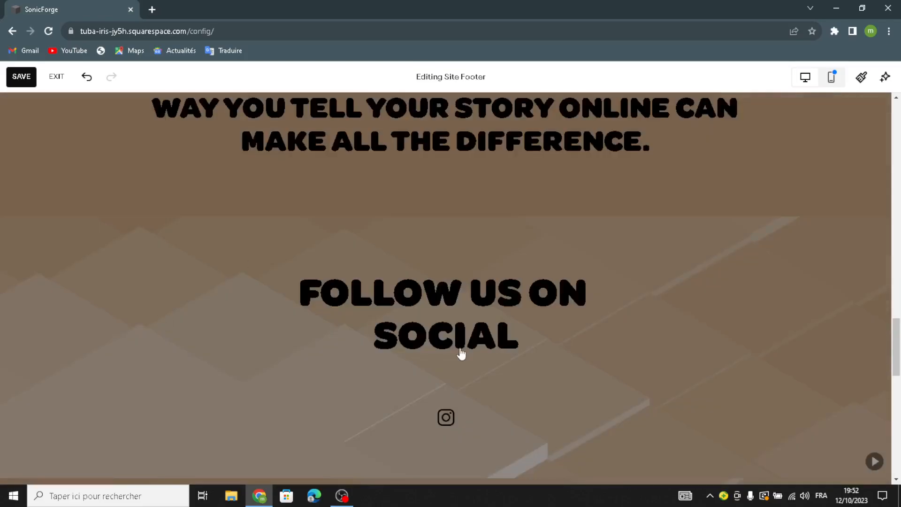
{"action": "scroll", "coordinate": [463, 352], "scroll_direction": "up", "scroll_amount": 15}
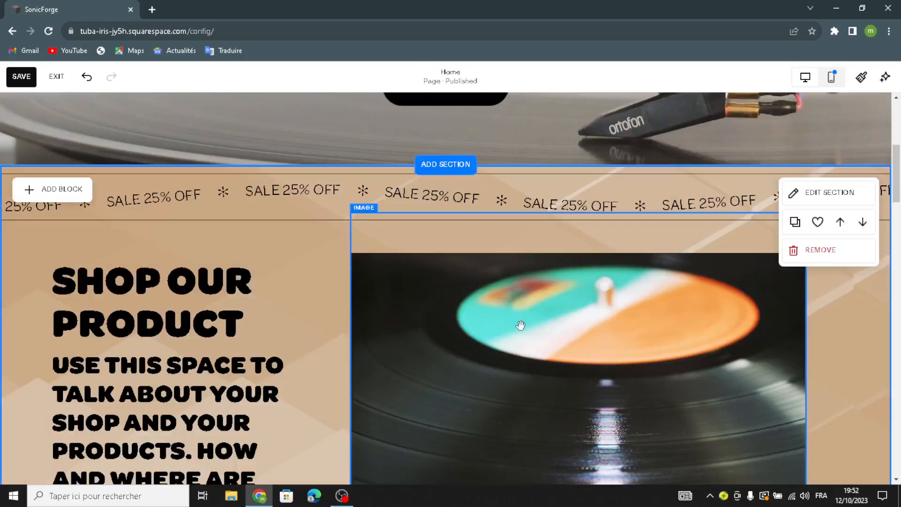
{"action": "scroll", "coordinate": [521, 331], "scroll_direction": "up", "scroll_amount": 3}
{"action": "scroll", "coordinate": [519, 324], "scroll_direction": "down", "scroll_amount": 8}
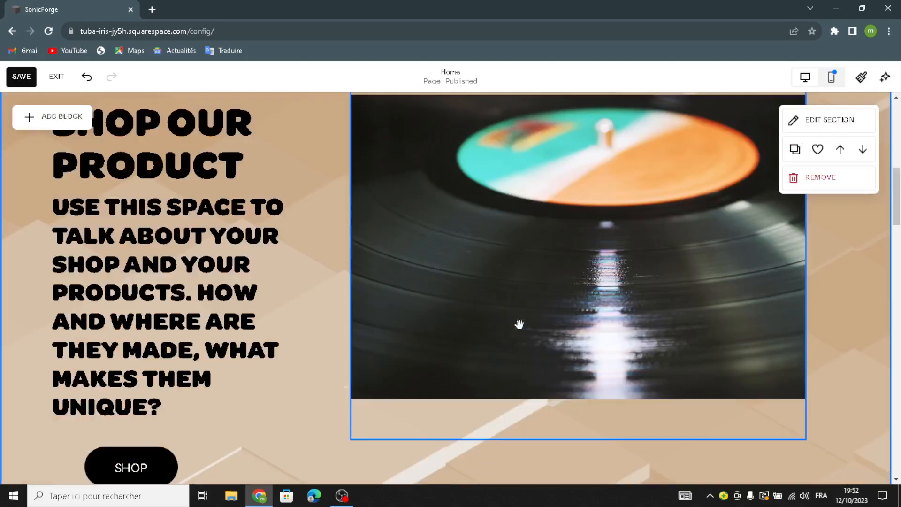
{"action": "scroll", "coordinate": [519, 324], "scroll_direction": "up", "scroll_amount": 5}
{"action": "scroll", "coordinate": [519, 323], "scroll_direction": "up", "scroll_amount": 3}
{"action": "scroll", "coordinate": [519, 324], "scroll_direction": "down", "scroll_amount": 9}
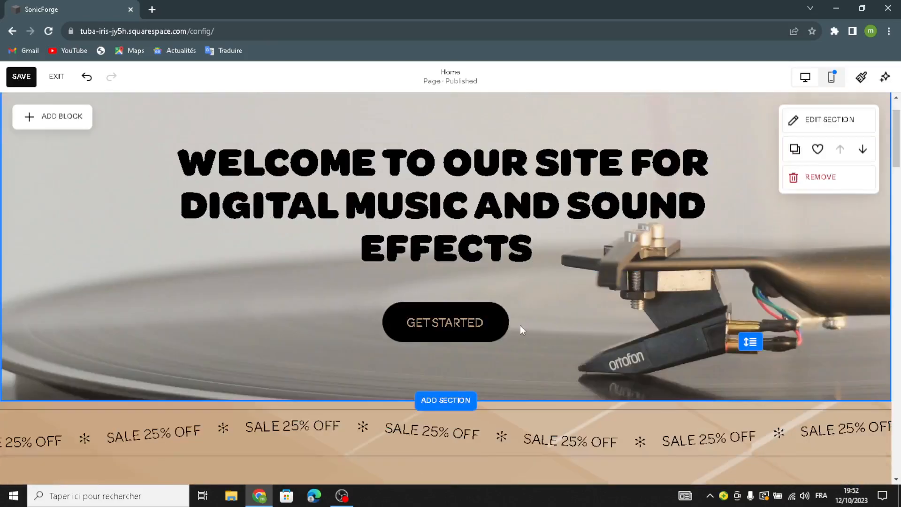
{"action": "scroll", "coordinate": [519, 323], "scroll_direction": "down", "scroll_amount": 10}
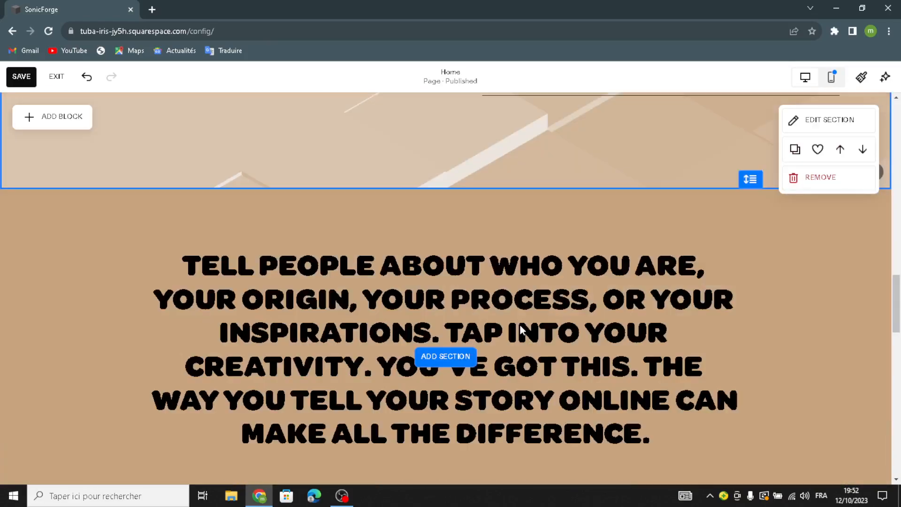
{"action": "scroll", "coordinate": [520, 325], "scroll_direction": "up", "scroll_amount": 6}
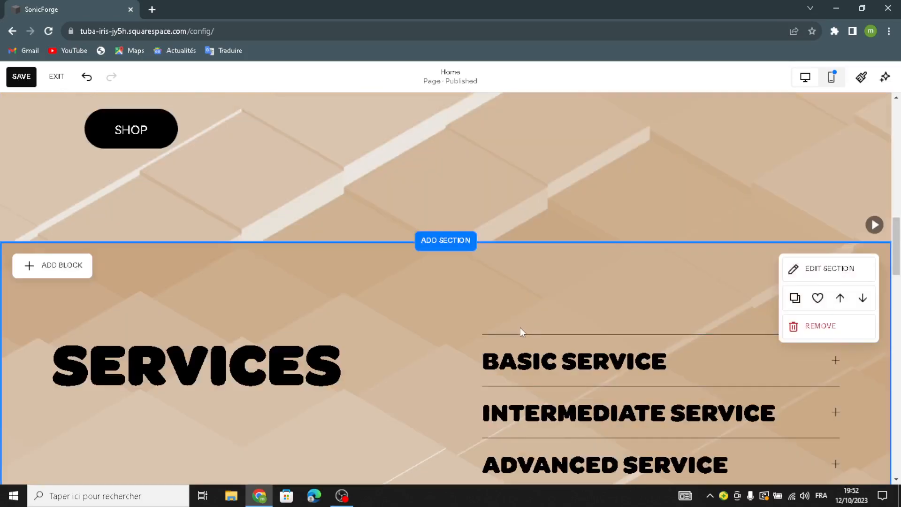